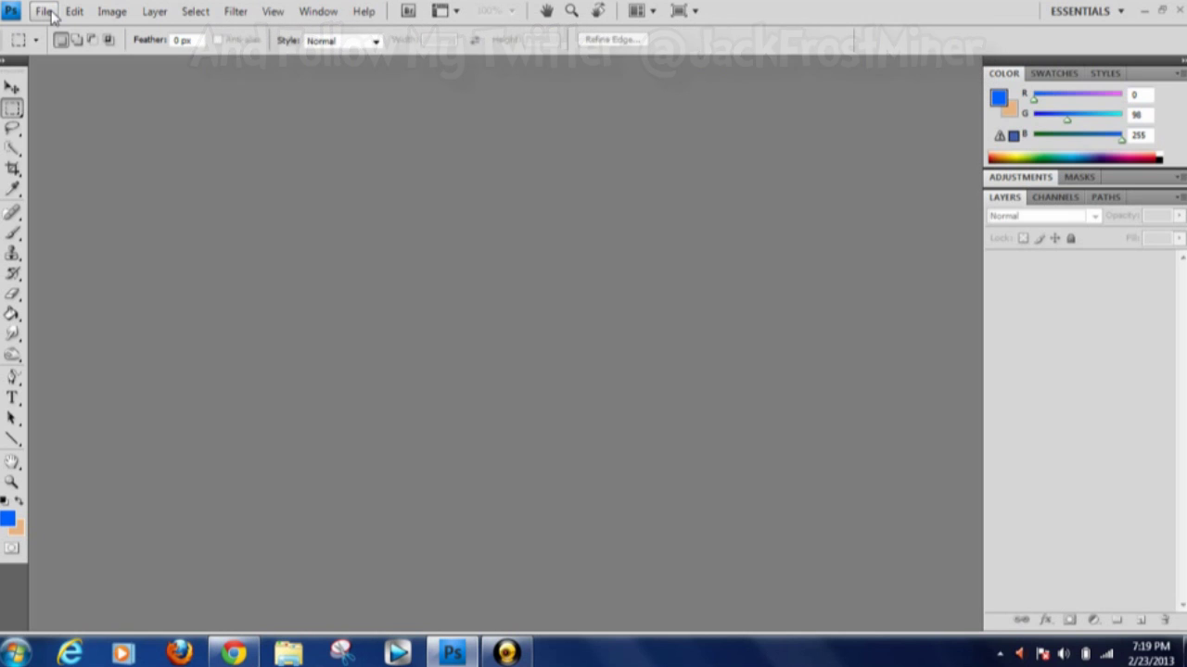
Browse the File and Edit menus, then choose File > New to start a blank document.
left_click(45, 11)
mouse_move(74, 11)
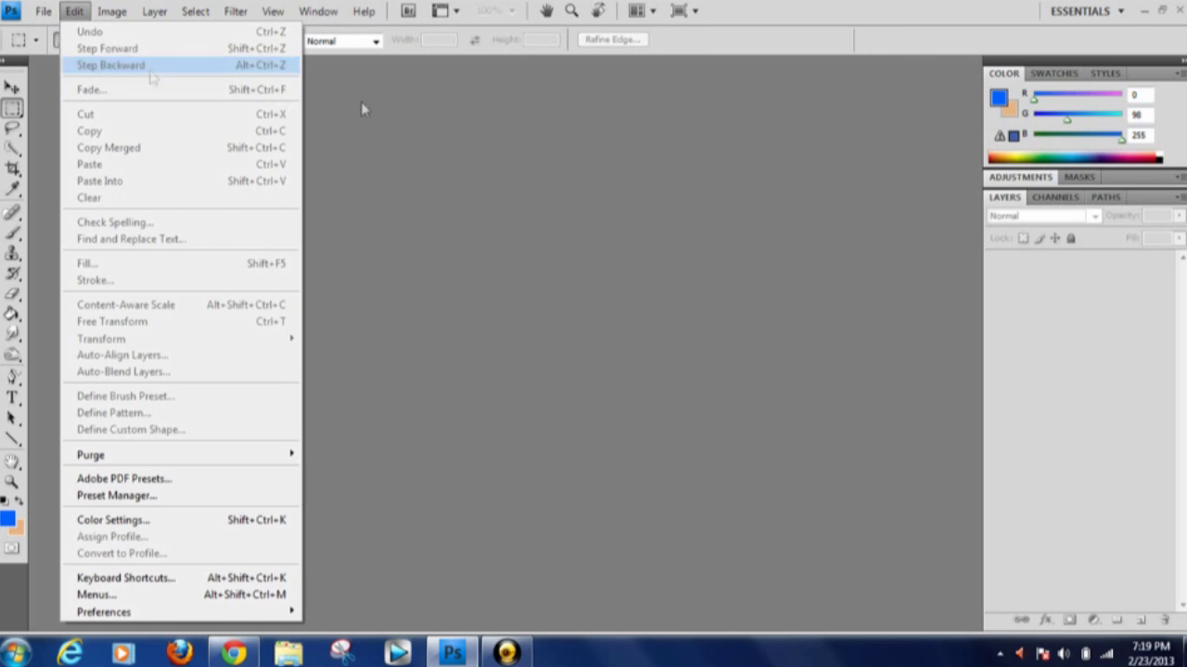
left_click(406, 134)
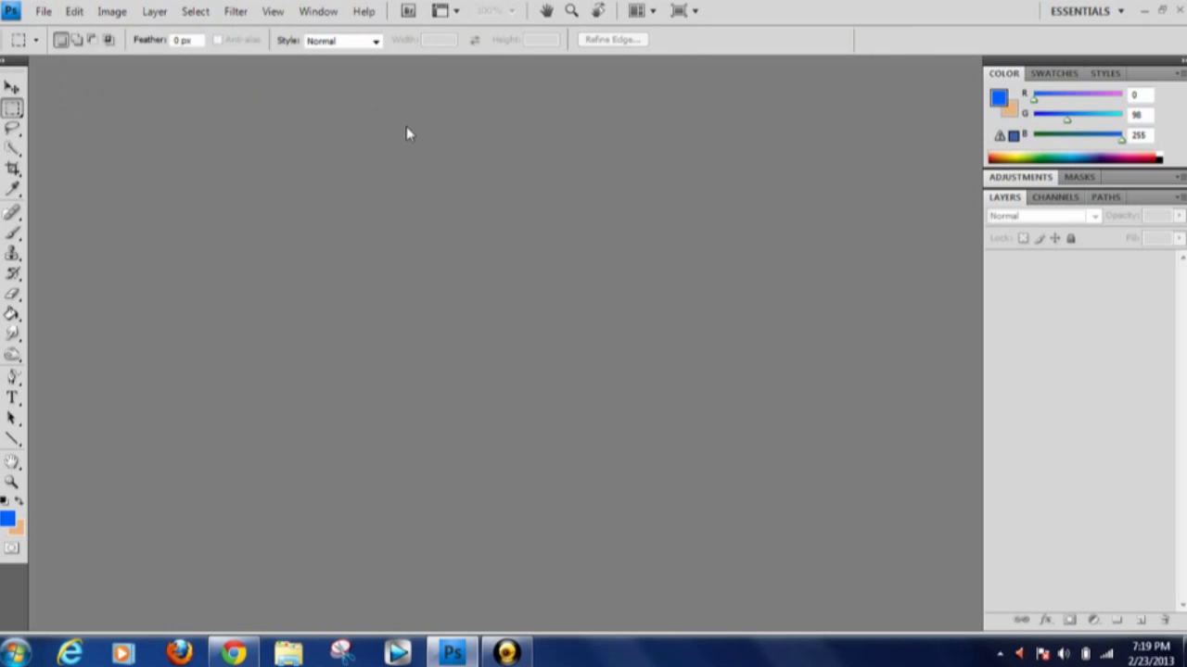
left_click(53, 16)
mouse_move(42, 16)
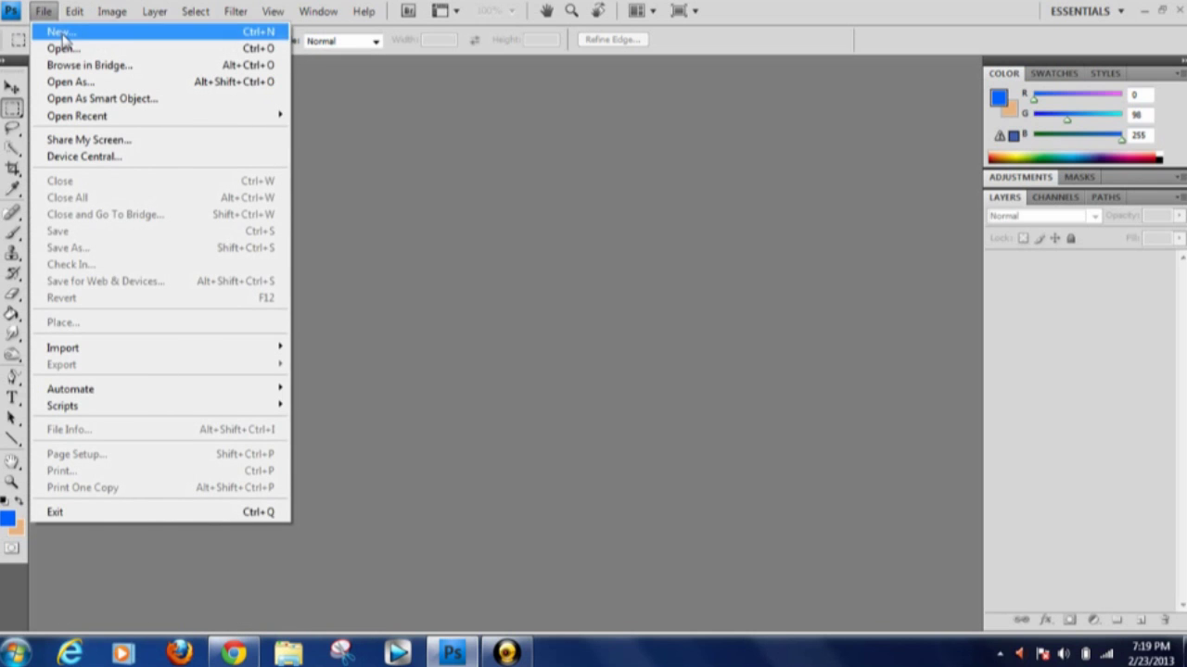
left_click(63, 35)
Create a new 1280 × 720 pixel document.
left_click_drag(528, 228, 436, 235)
type("1920")
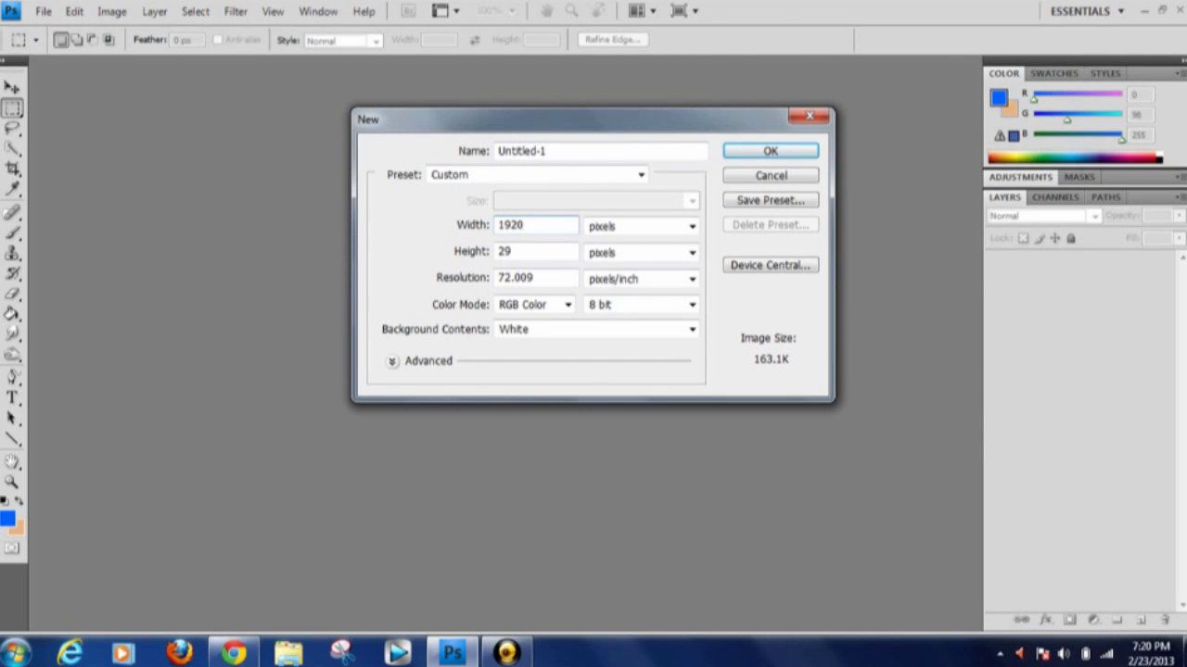
left_click_drag(550, 251, 436, 284)
type("1080")
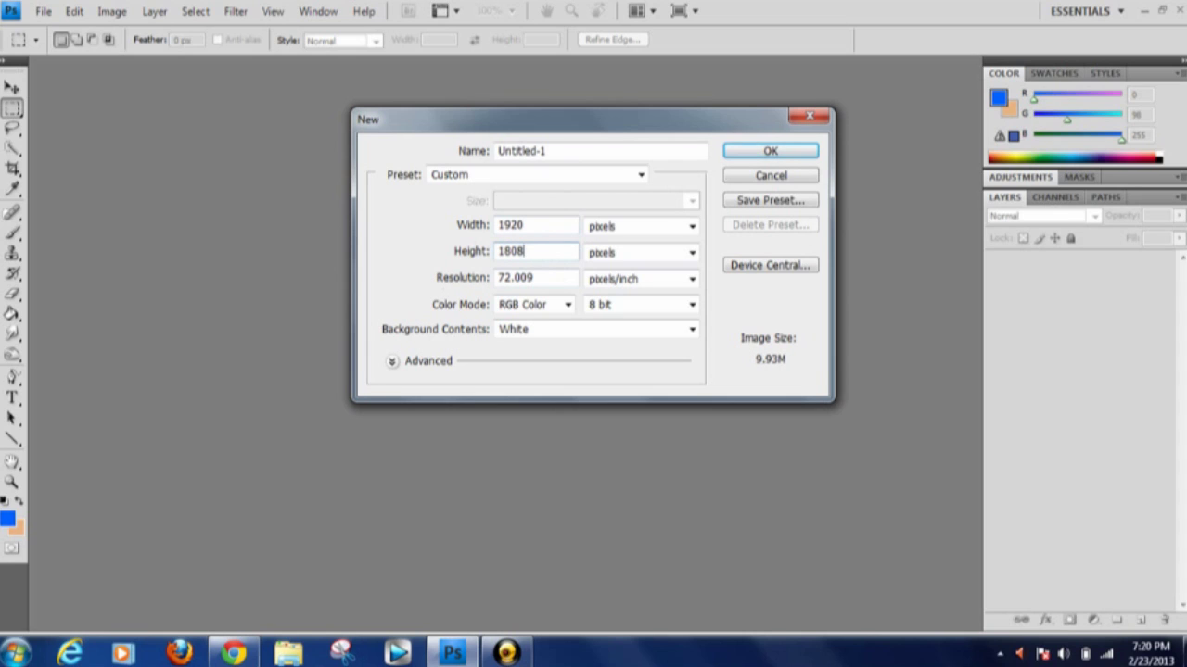
key("BackSpace")
key("BackSpace")
key("BackSpace")
type("080")
double_click(550, 230)
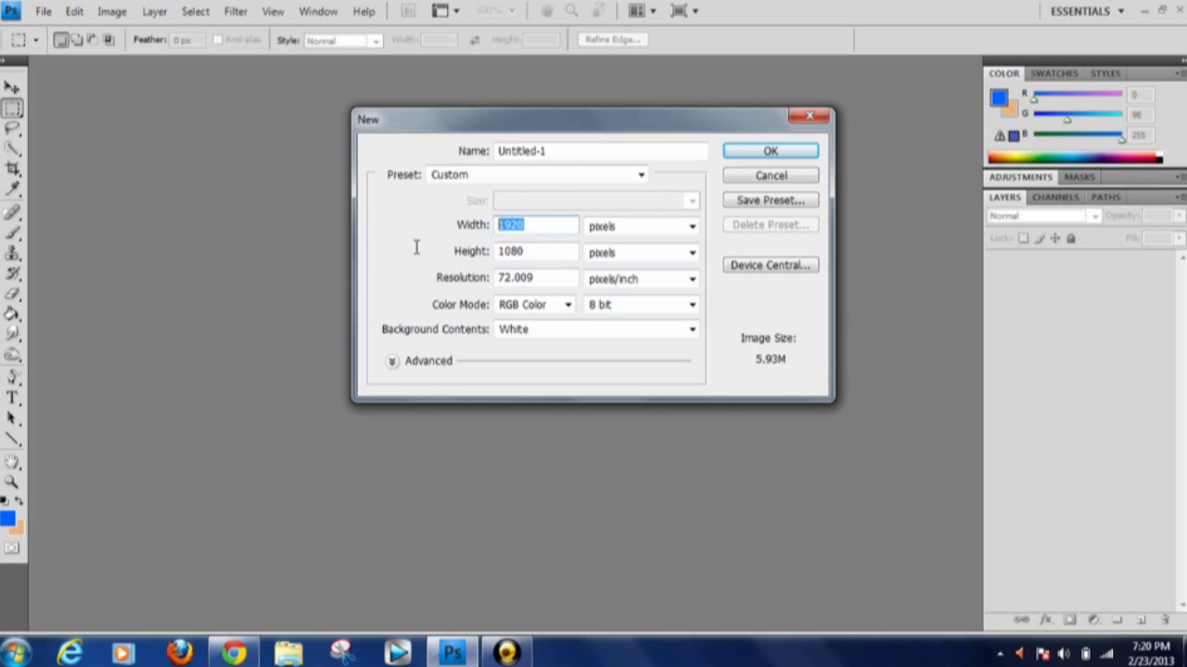
type("1280")
key("Tab")
key("Tab")
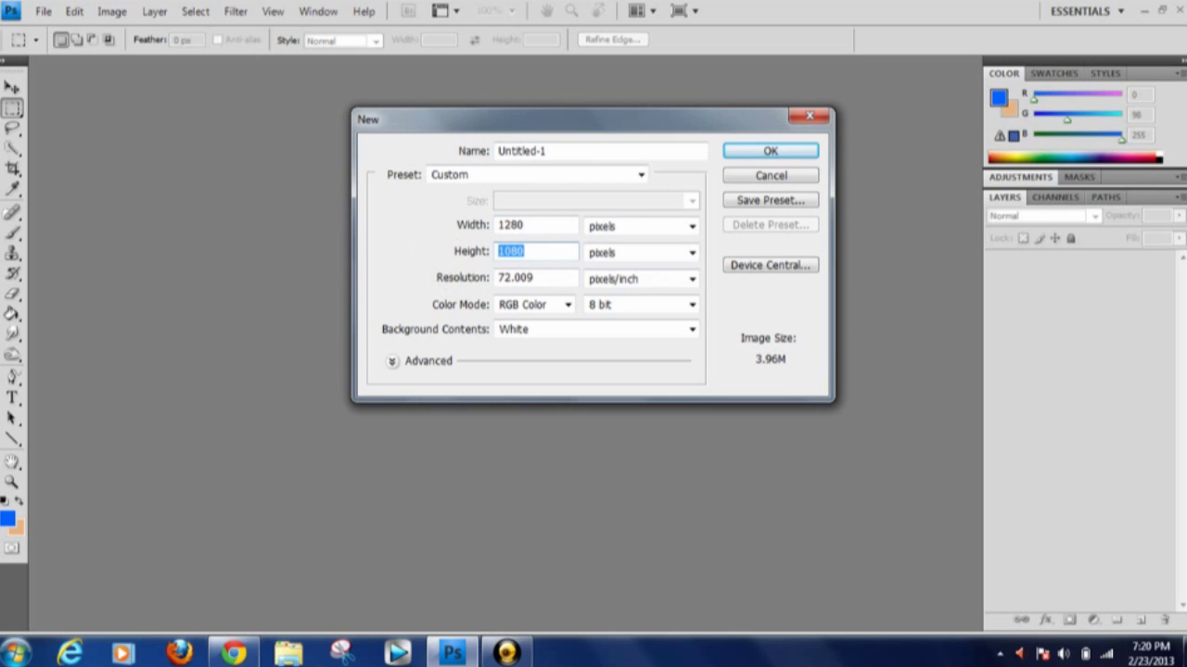
type("720")
key("Return")
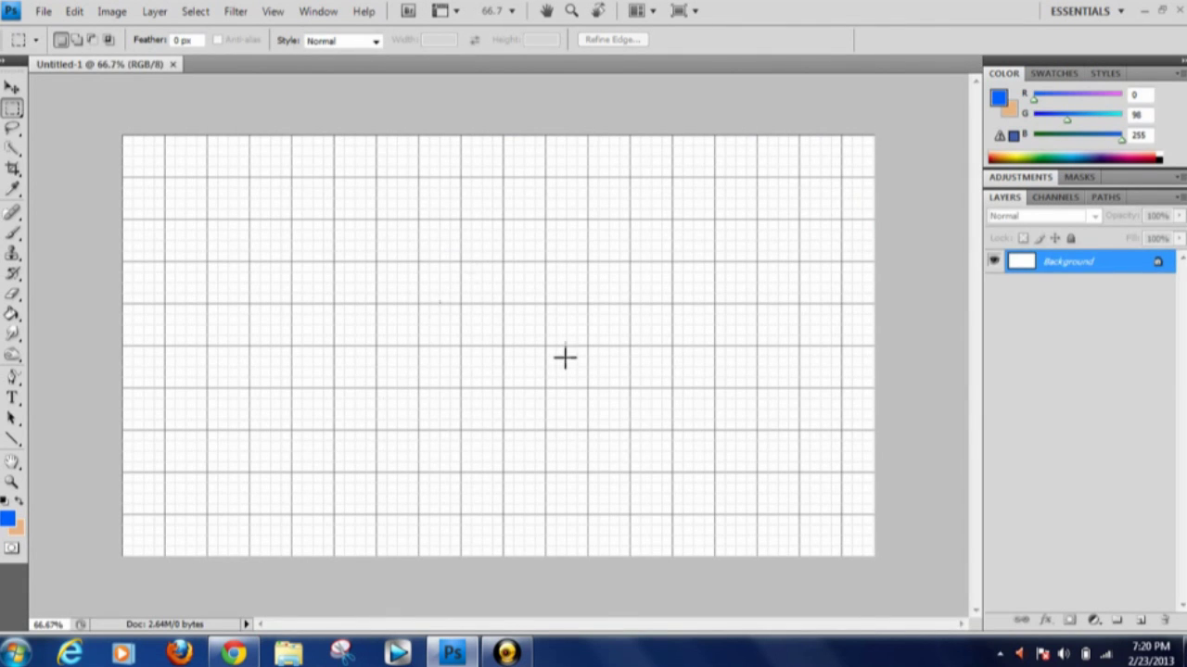
Hide the canvas grid via View > Extras, then copy the Minecraft image from Chrome.
left_click(274, 12)
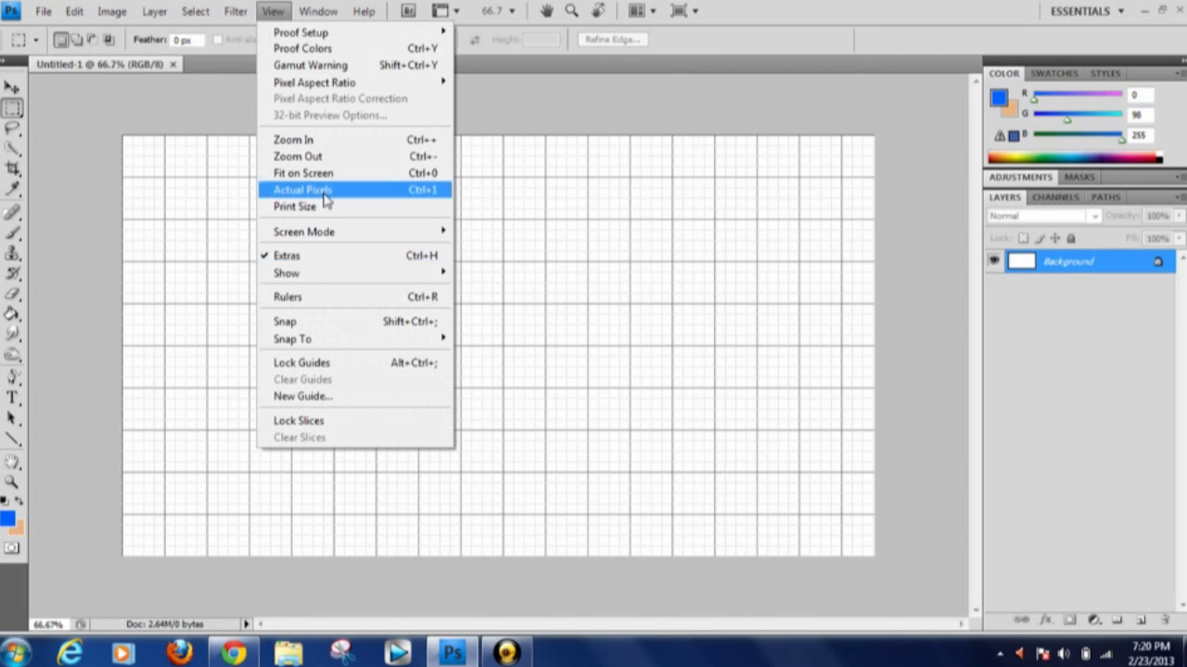
left_click(328, 257)
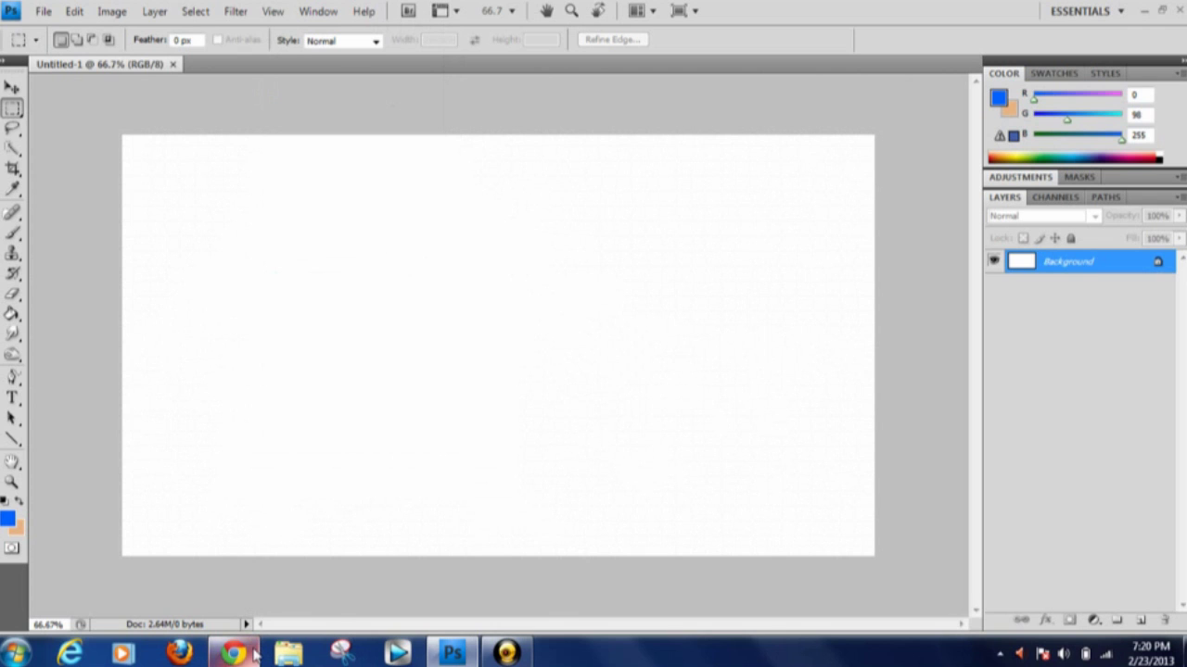
left_click(233, 653)
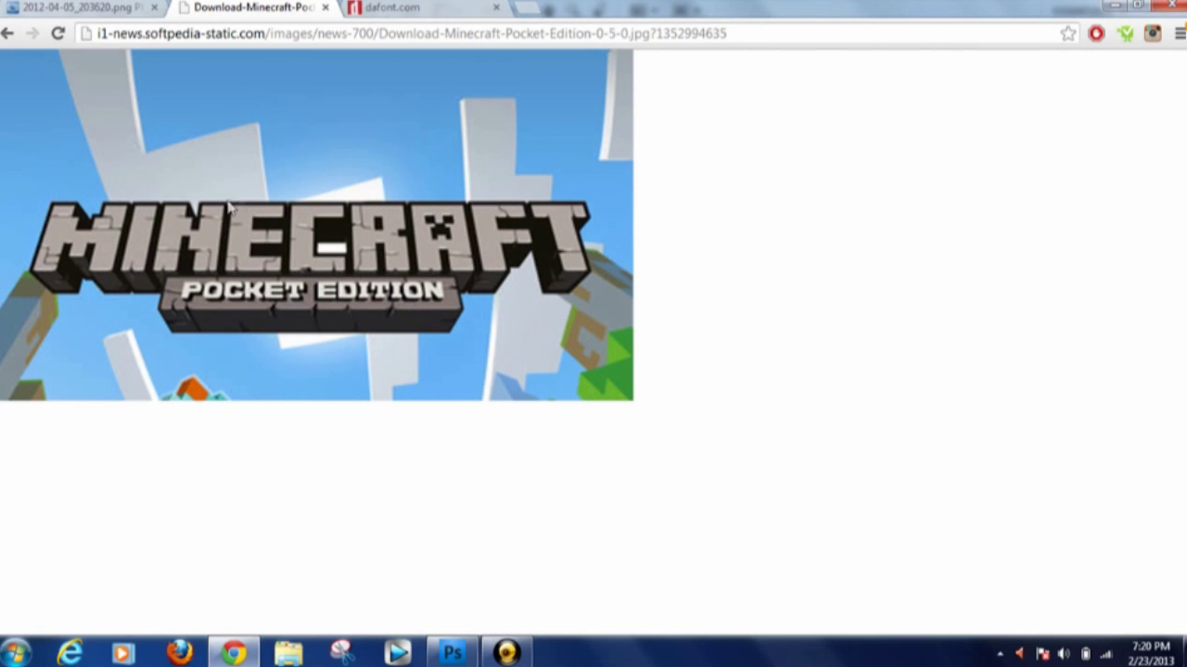
right_click(358, 265)
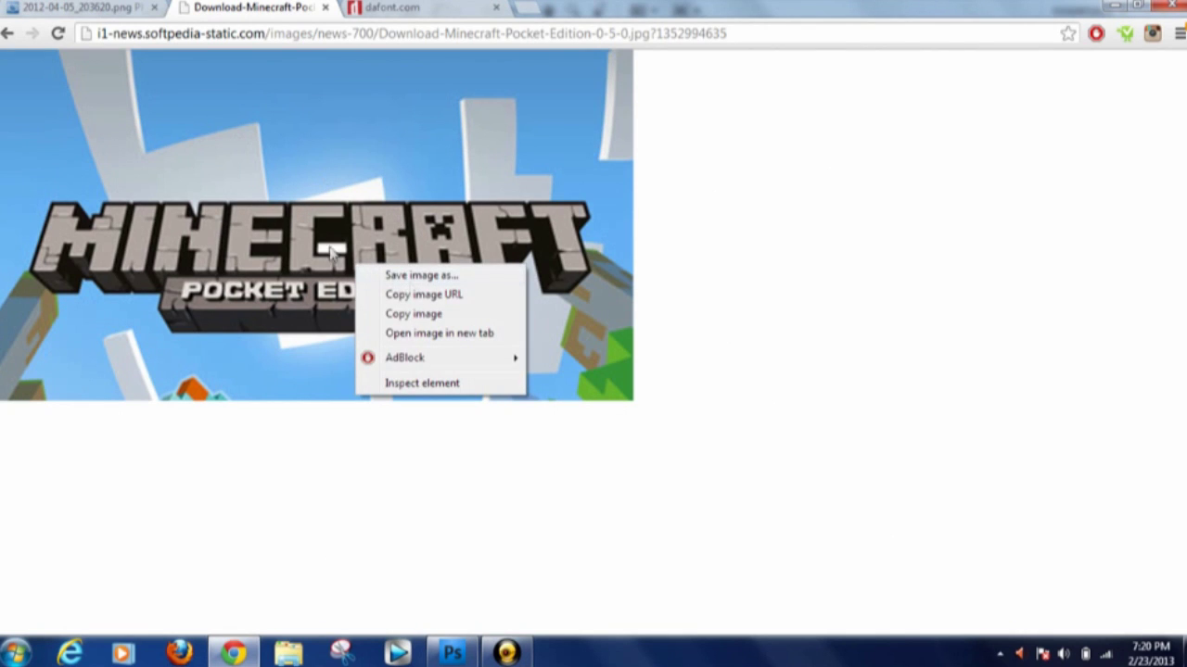
left_click(439, 319)
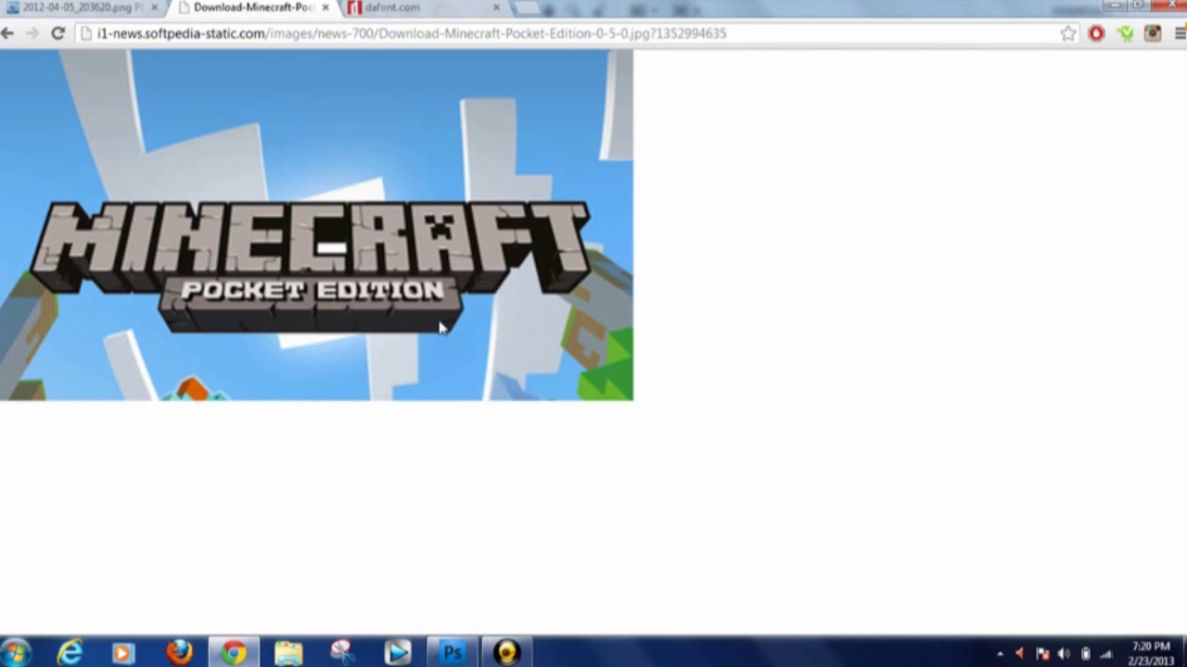
Paste the Minecraft image as Layer 1 and scale it across the upper canvas with Free Transform.
left_click(452, 653)
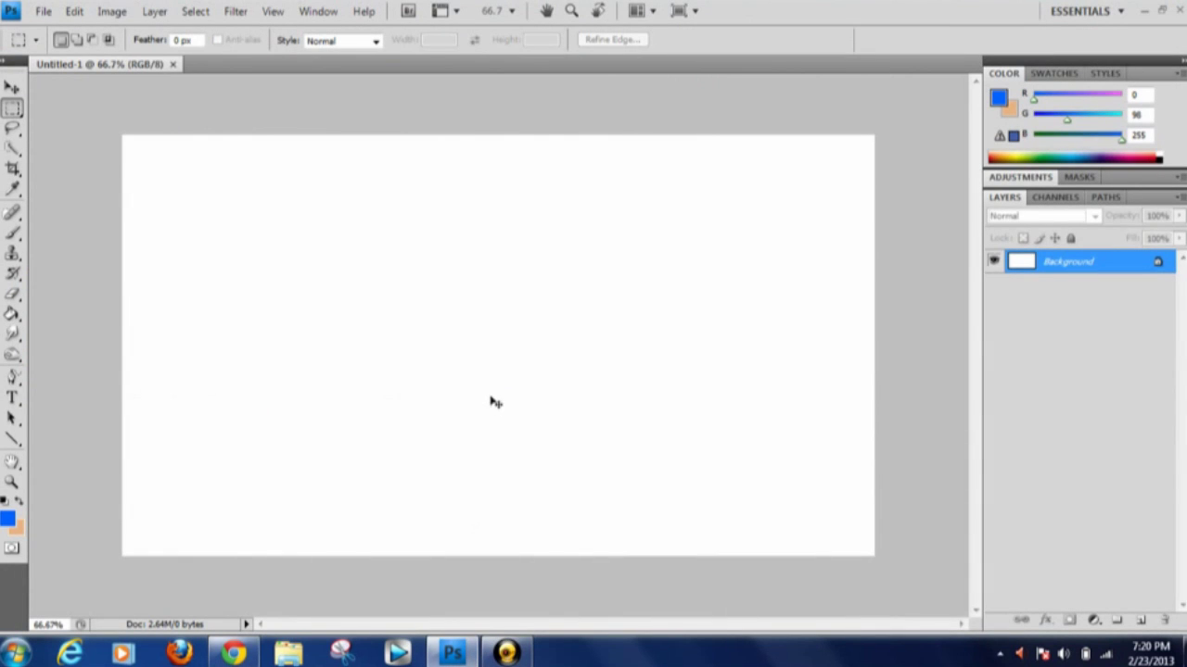
key("ctrl+v")
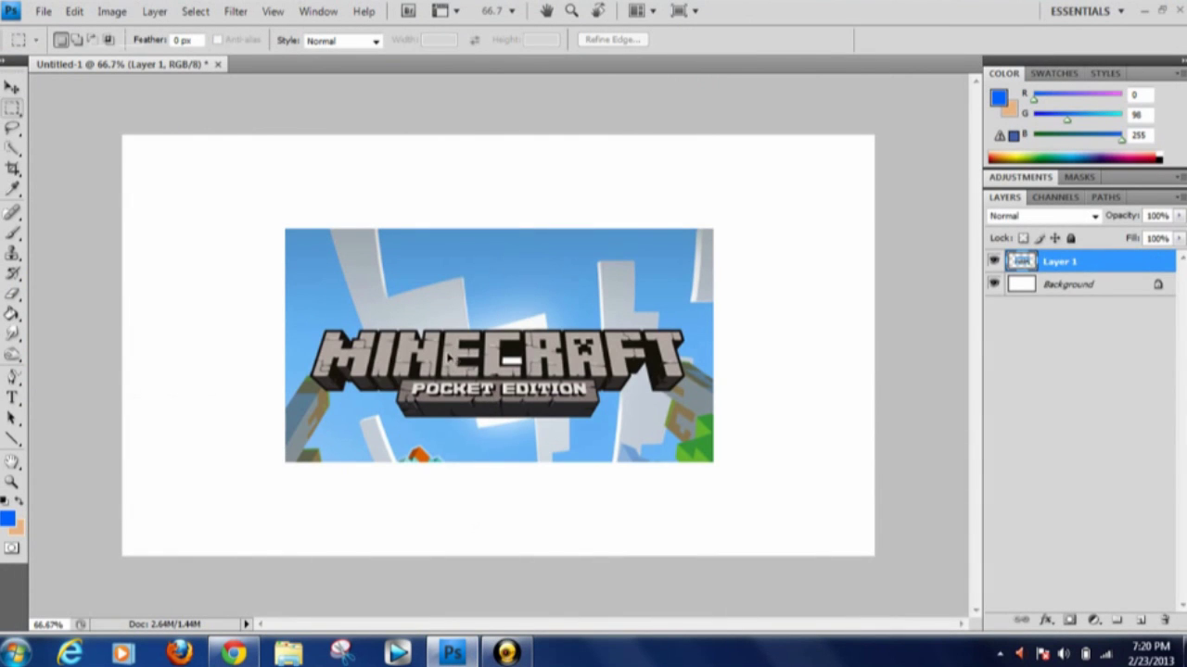
key("ctrl+t")
left_click_drag(287, 235, 63, 113)
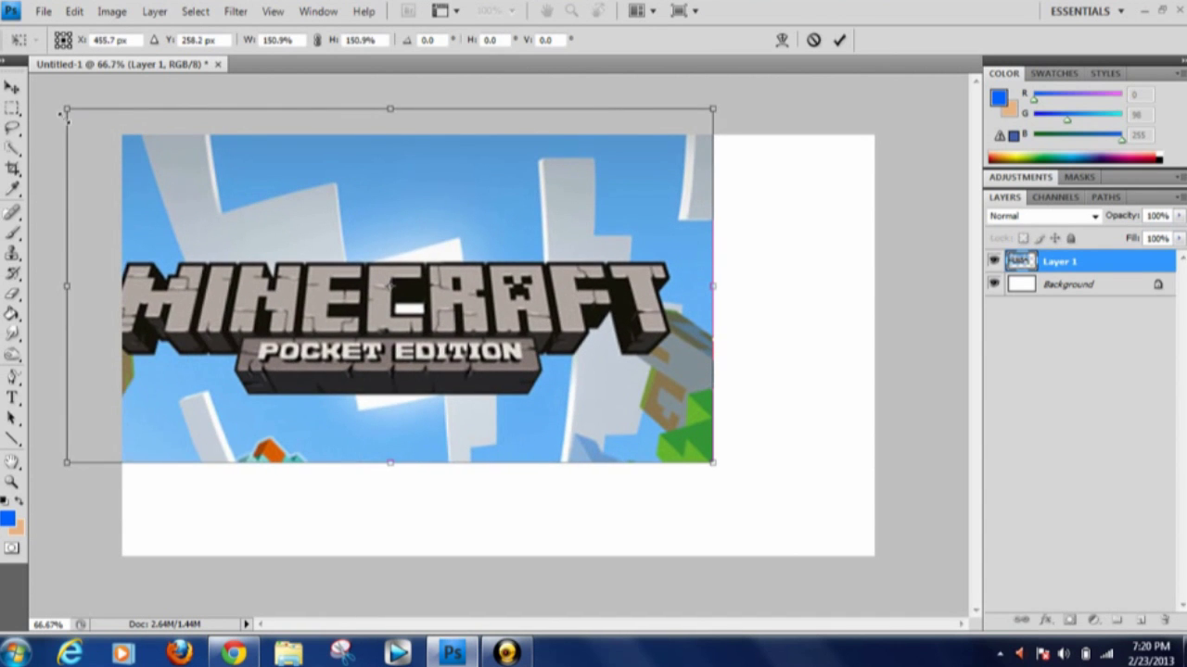
left_click_drag(405, 244, 497, 232)
left_click_drag(797, 444, 768, 385)
key("Return")
key("m")
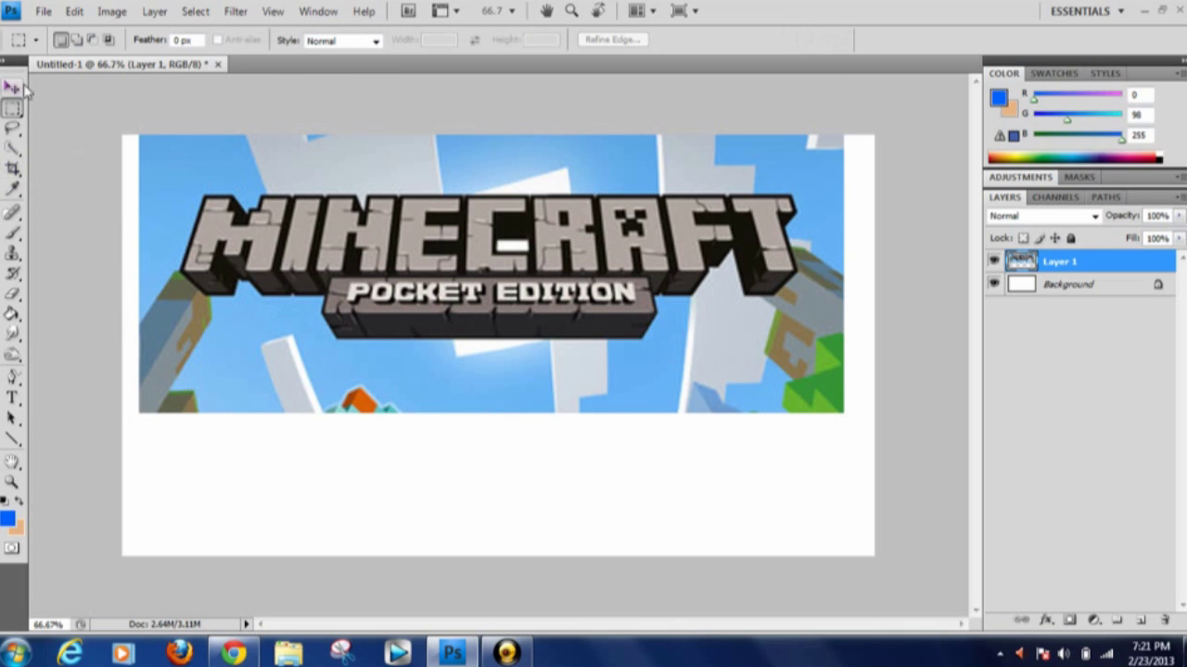
Select the sky with the Quick Selection Tool, delete it, and clear the selection.
left_click(13, 149)
right_click(15, 151)
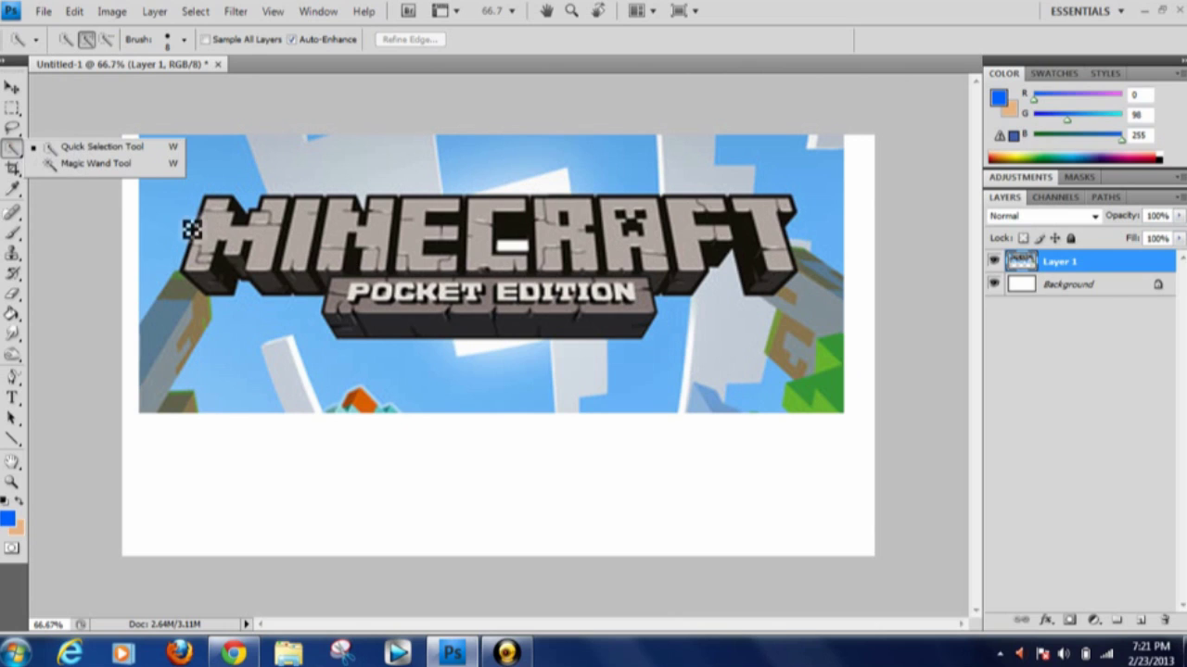
left_click(163, 206)
mouse_move(167, 217)
left_mouse_down()
mouse_move(221, 181)
mouse_move(291, 176)
mouse_move(506, 170)
mouse_move(827, 188)
mouse_move(811, 349)
mouse_move(748, 384)
mouse_move(646, 405)
mouse_move(293, 398)
mouse_move(168, 347)
mouse_move(151, 312)
left_mouse_up()
key("Delete")
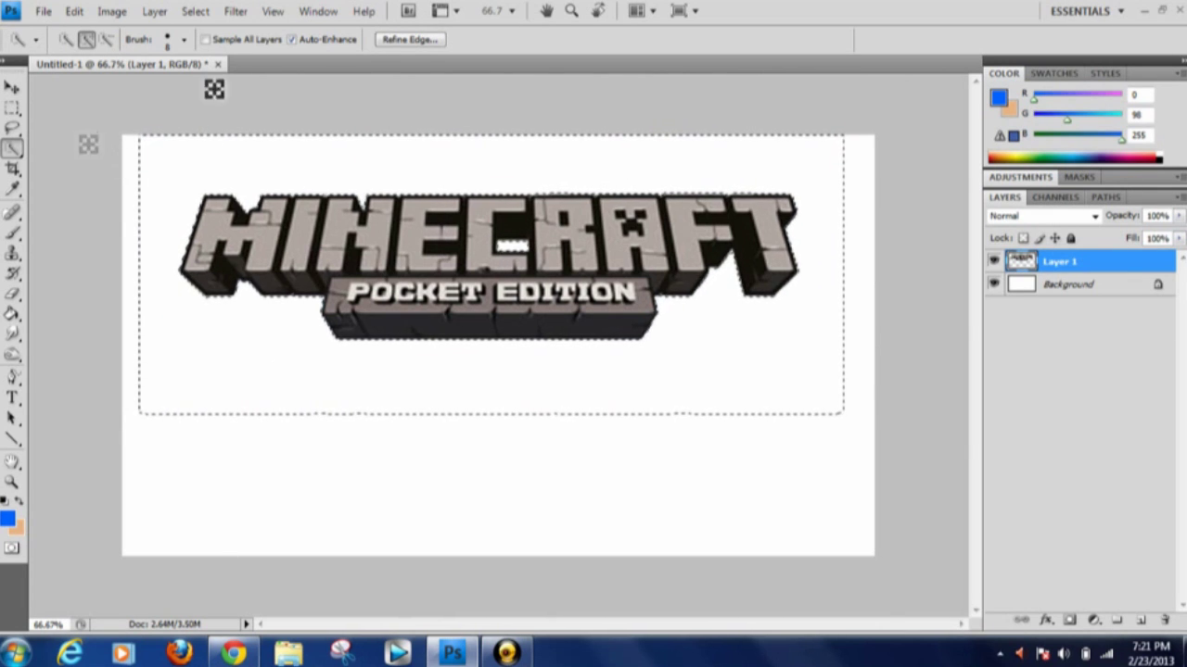
left_click(13, 108)
left_click(134, 154)
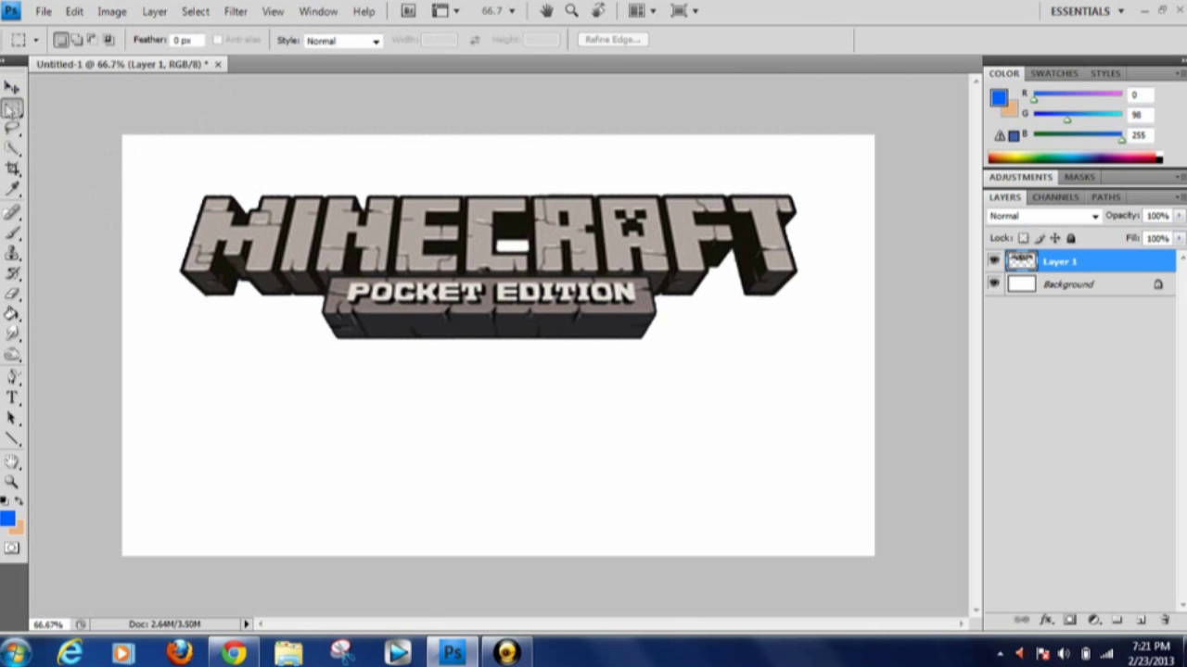
left_click(13, 87)
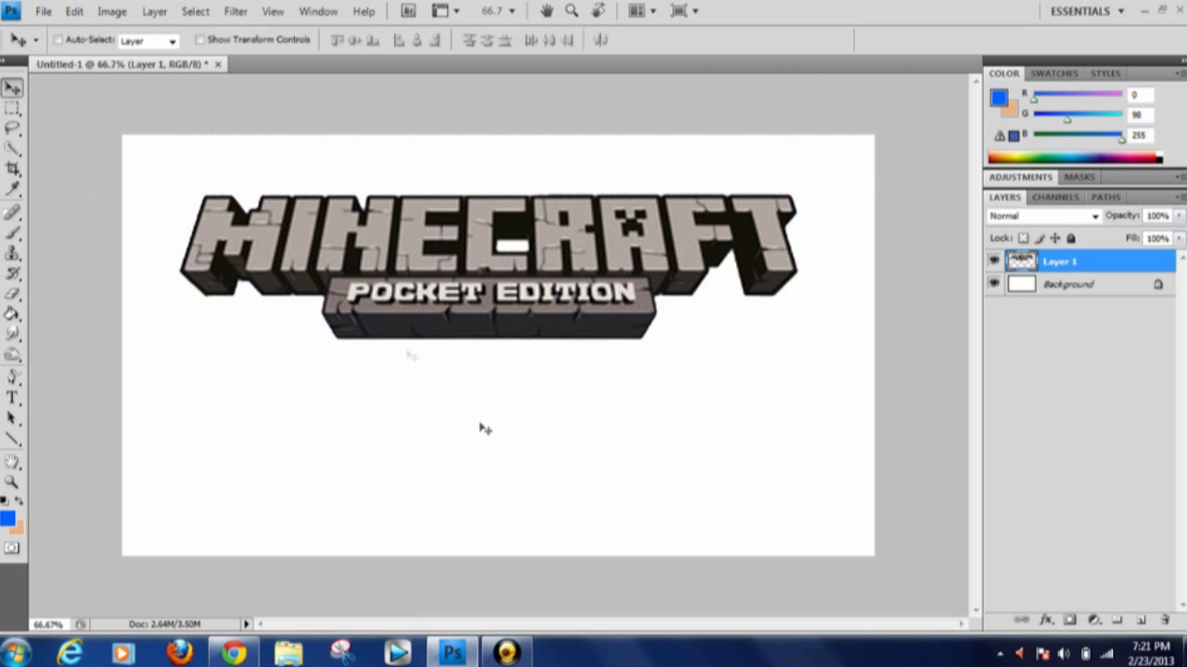
Erase the leftover blue sky strip, then drag the logo up to the top of the canvas.
left_click_drag(523, 280, 520, 445)
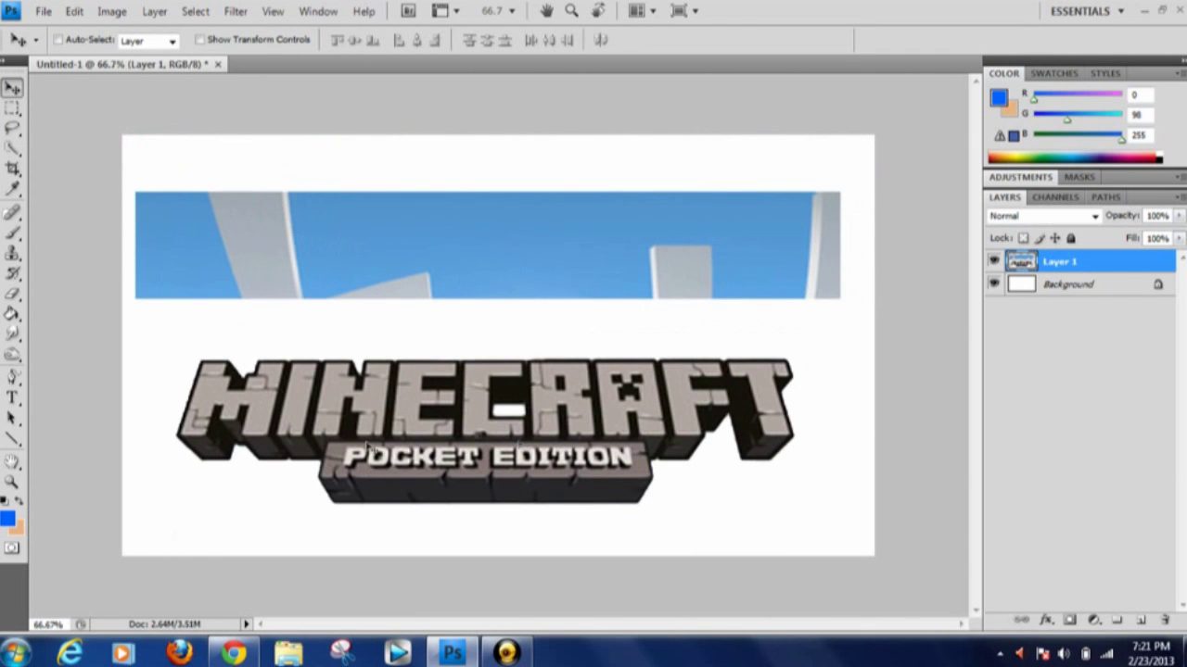
left_click(12, 295)
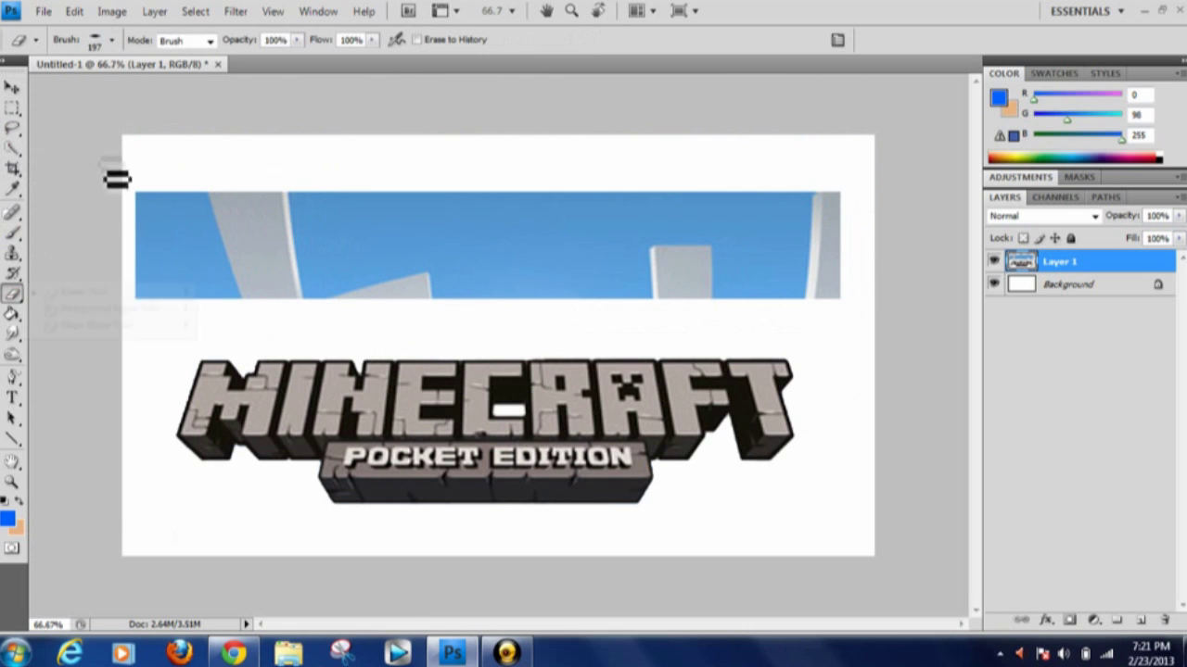
left_click_drag(116, 186, 172, 218)
mouse_move(130, 290)
left_mouse_down()
mouse_move(143, 325)
mouse_move(160, 316)
mouse_move(215, 192)
mouse_move(225, 312)
left_mouse_up()
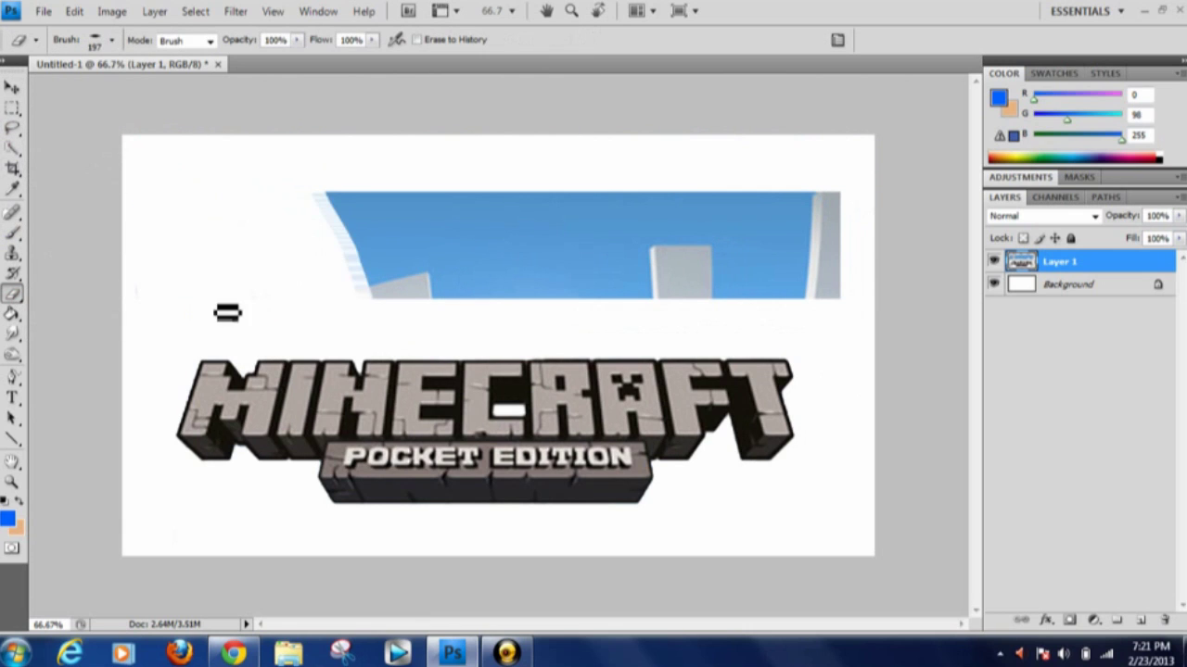
mouse_move(153, 314)
left_mouse_down()
mouse_move(311, 164)
mouse_move(334, 316)
mouse_move(386, 285)
mouse_move(412, 233)
mouse_move(420, 171)
mouse_move(418, 323)
mouse_move(398, 221)
mouse_move(420, 197)
mouse_move(500, 248)
mouse_move(536, 333)
mouse_move(507, 164)
mouse_move(501, 265)
mouse_move(536, 291)
mouse_move(600, 171)
mouse_move(631, 317)
mouse_move(672, 159)
mouse_move(740, 268)
mouse_move(757, 324)
mouse_move(765, 137)
left_mouse_up()
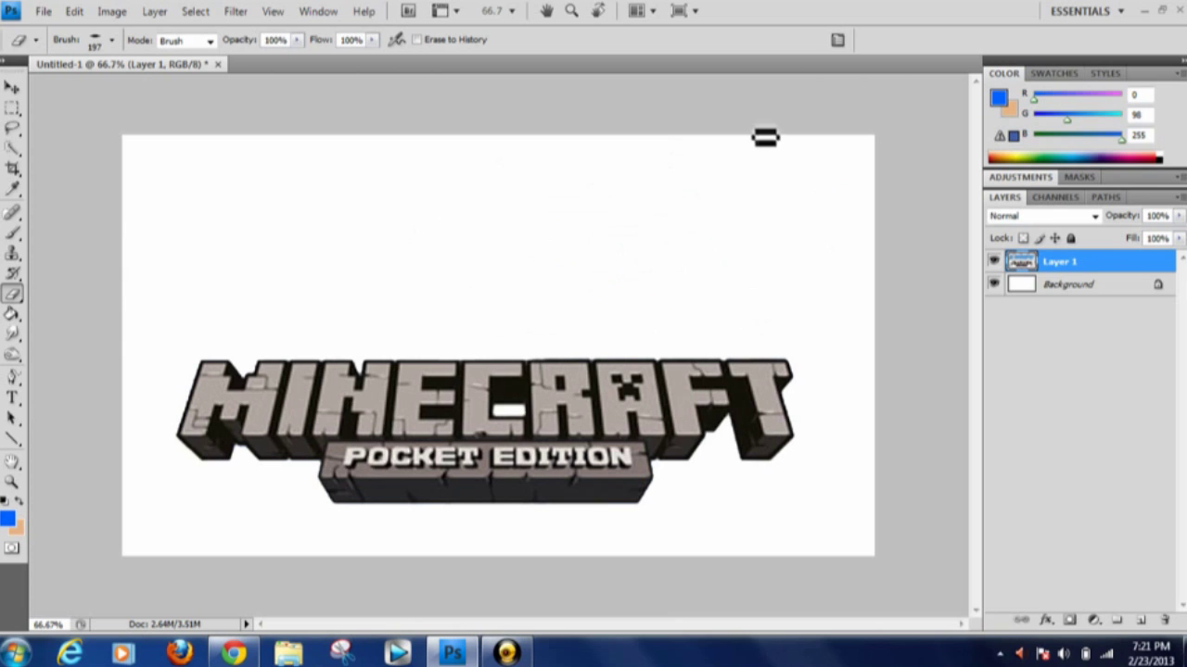
left_click(13, 87)
left_click_drag(391, 395, 395, 188)
Scale the logo to about 105.5% × 108.6% and centre it along the canvas top.
key("ctrl+t")
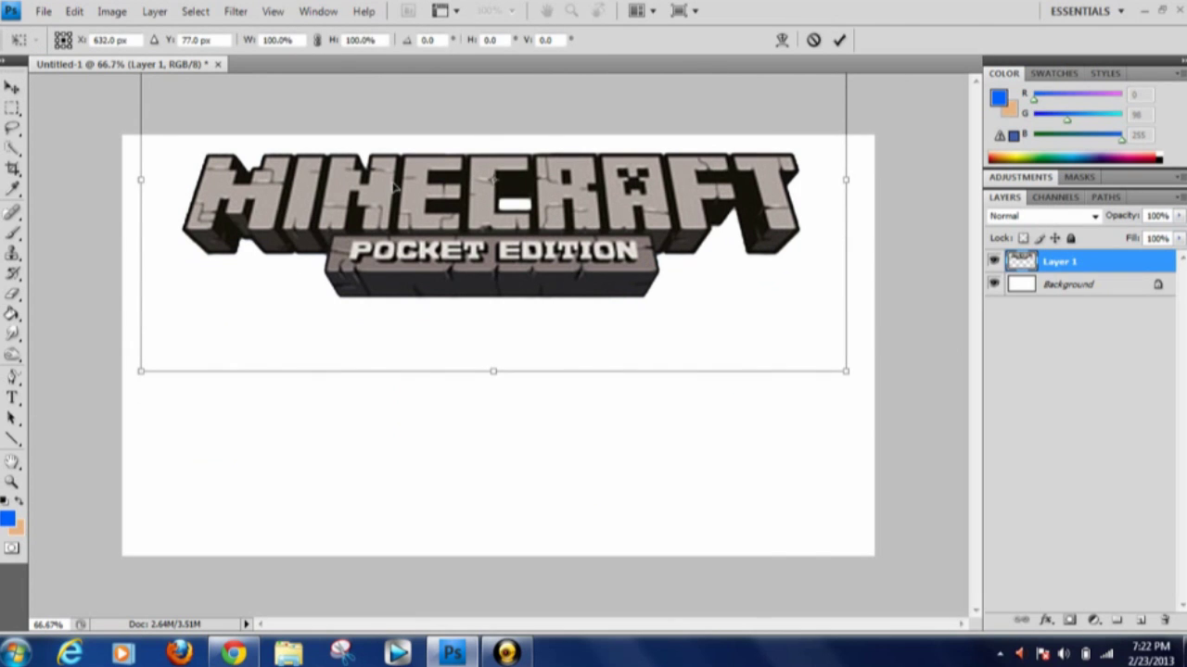
left_click_drag(801, 433, 859, 415)
key("ctrl+z")
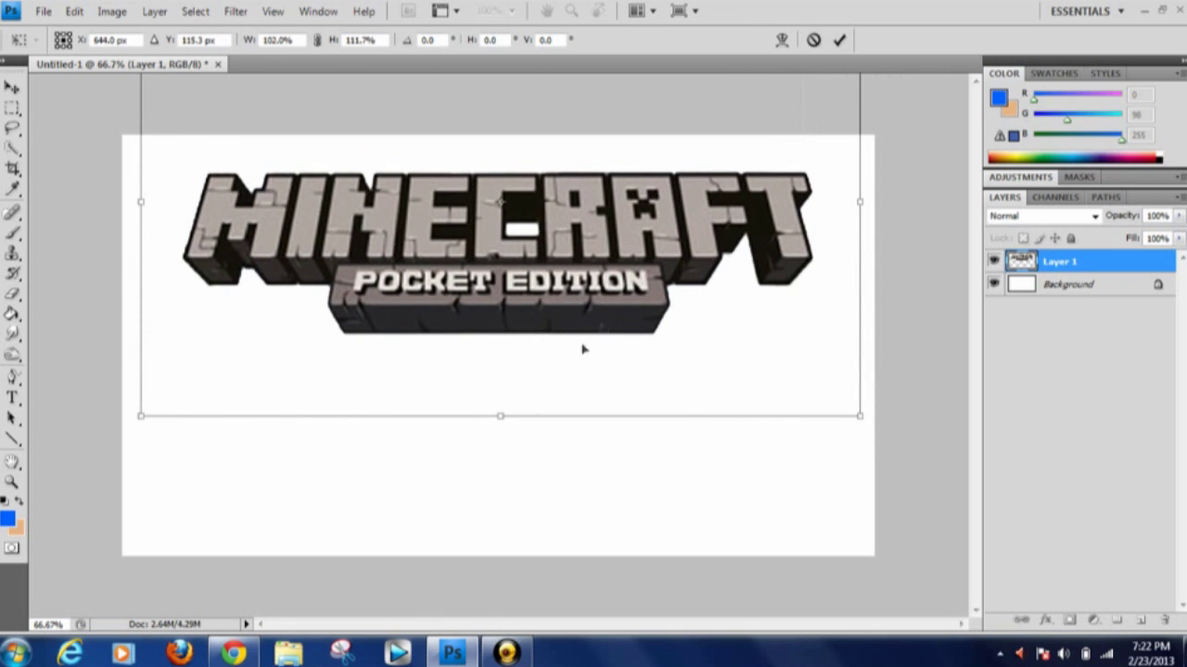
left_click_drag(511, 418, 500, 390)
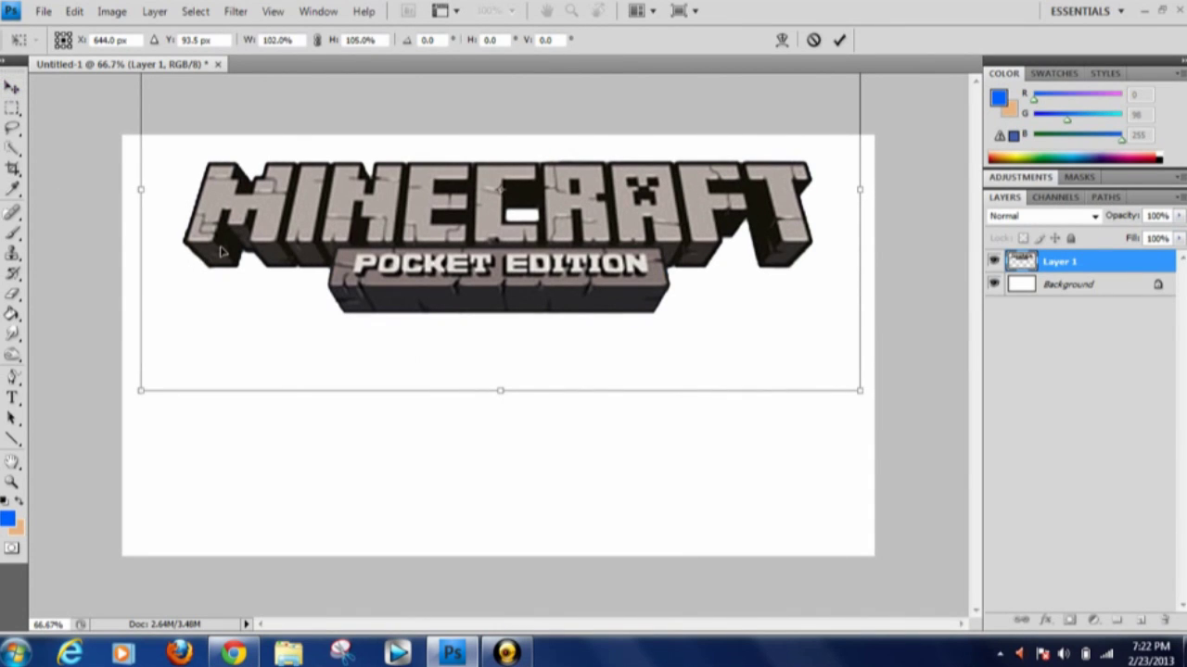
left_click_drag(222, 250, 201, 238)
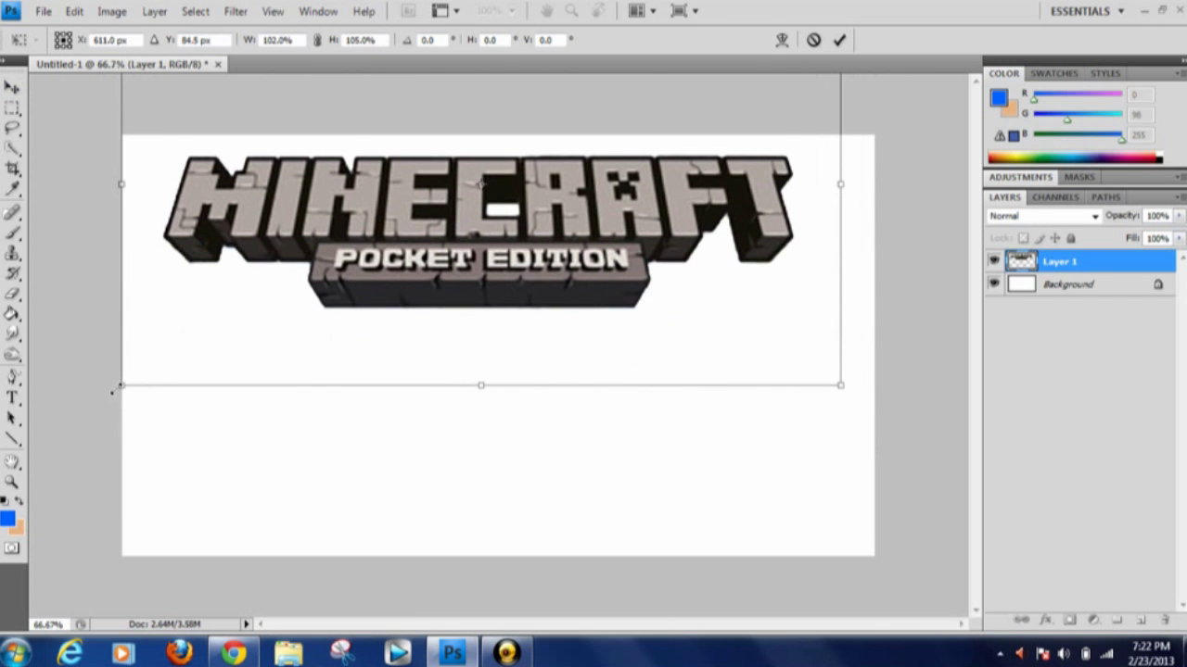
left_click_drag(112, 392, 98, 402)
mouse_move(268, 342)
left_mouse_down()
mouse_move(305, 336)
mouse_move(283, 325)
left_mouse_up()
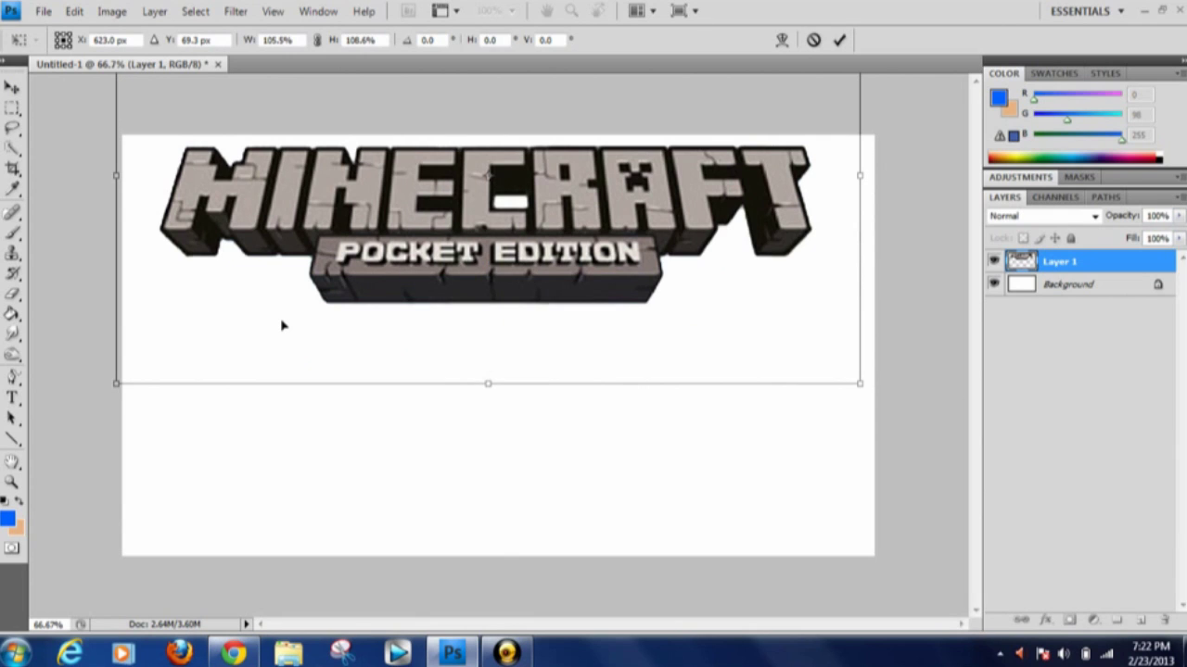
left_click_drag(453, 274, 461, 275)
key("Return")
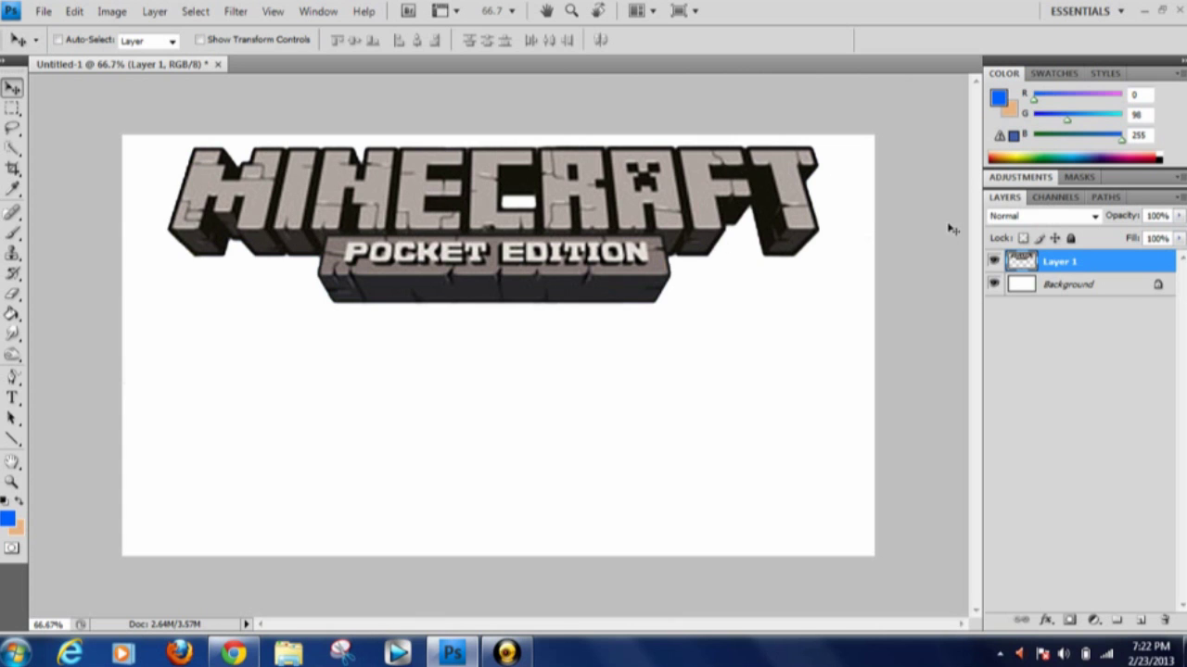
Open Layer 1's Layer Style and add a drop shadow with increased distance and size.
double_click(1086, 260)
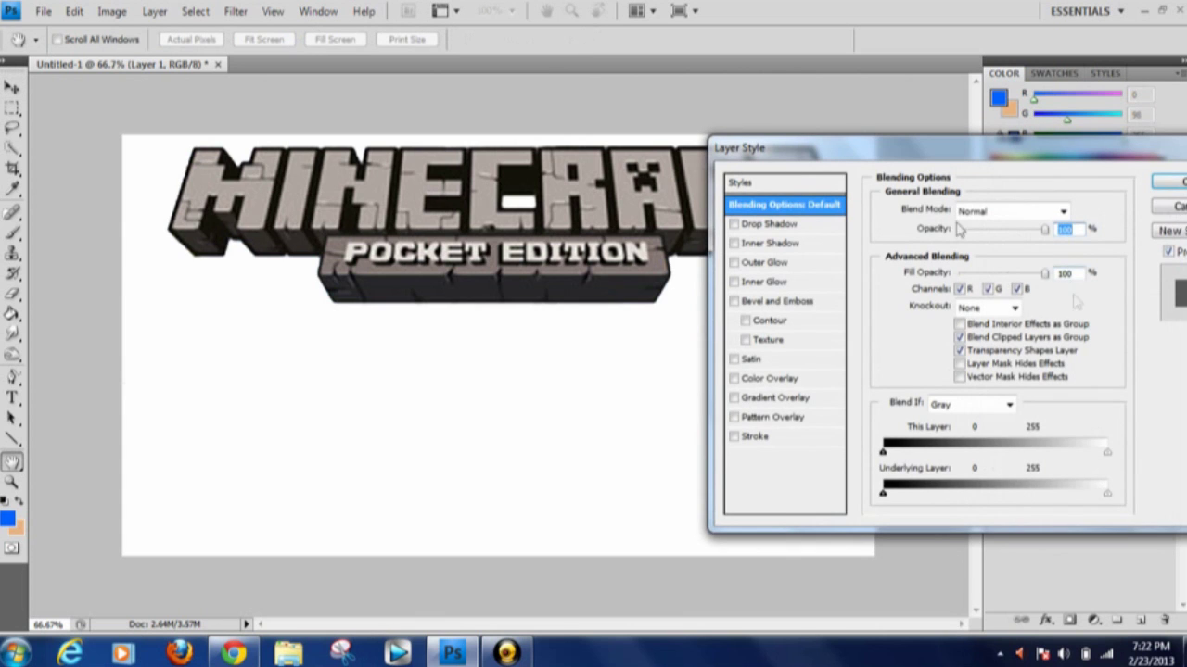
left_click_drag(831, 158, 713, 264)
left_click(649, 332)
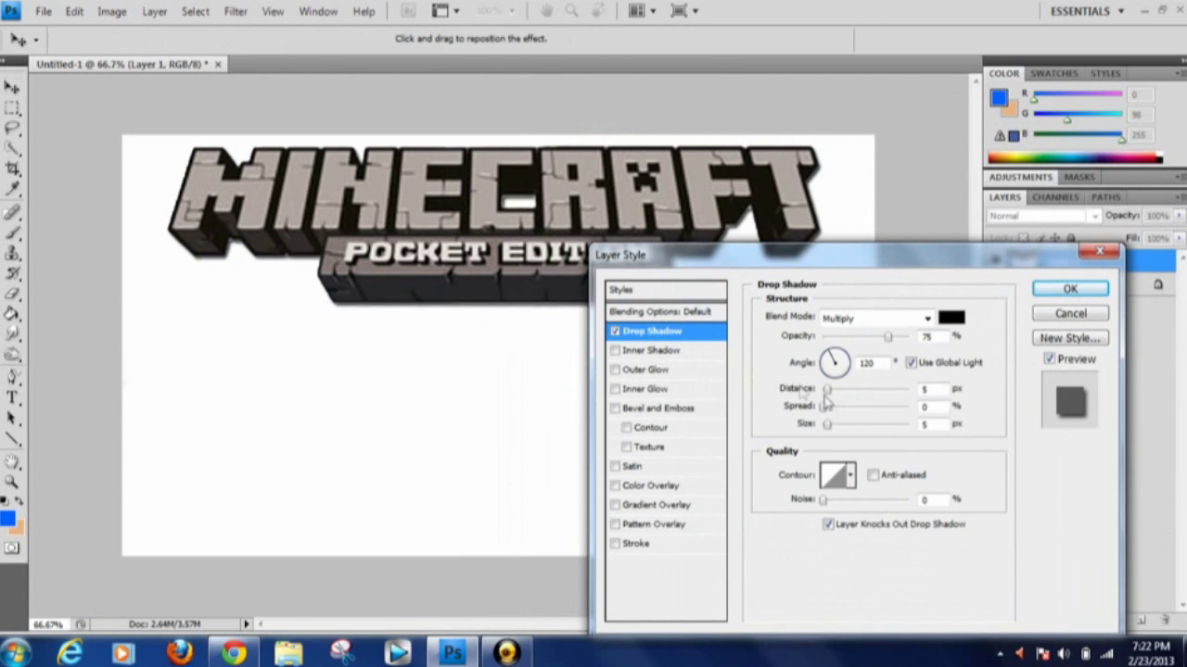
left_click_drag(828, 390, 839, 390)
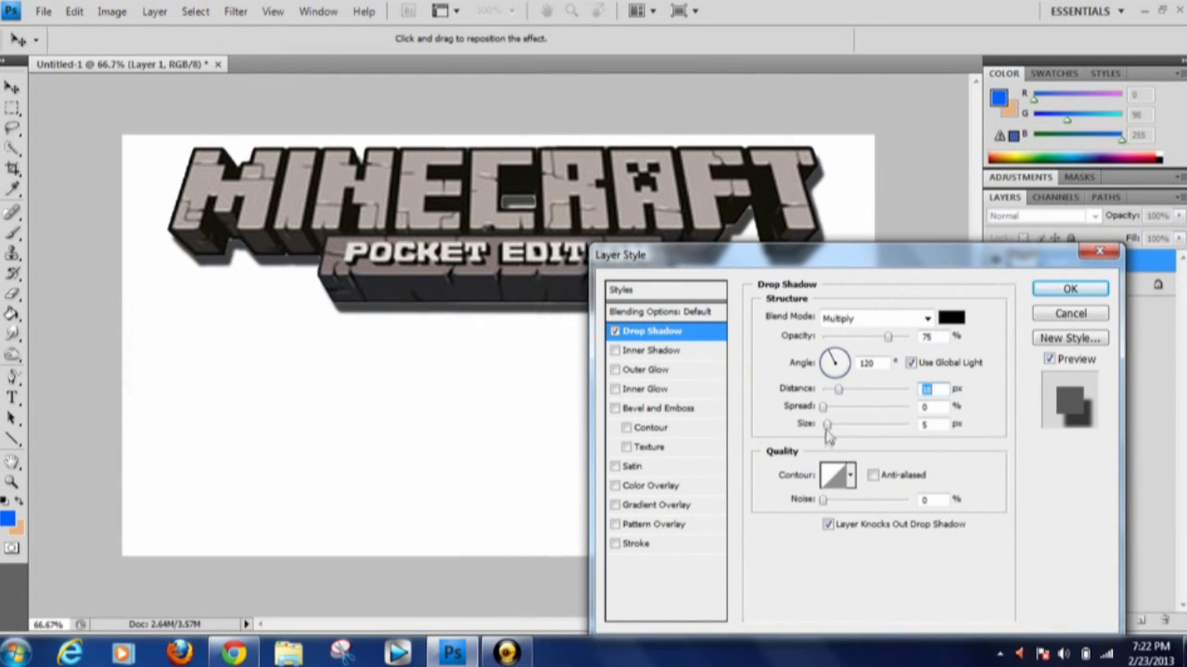
left_click_drag(828, 430, 837, 433)
Enable Bevel and Emboss with Contour, and add a Color Overlay.
left_click_drag(776, 260, 796, 198)
left_click(635, 348)
left_click(646, 367)
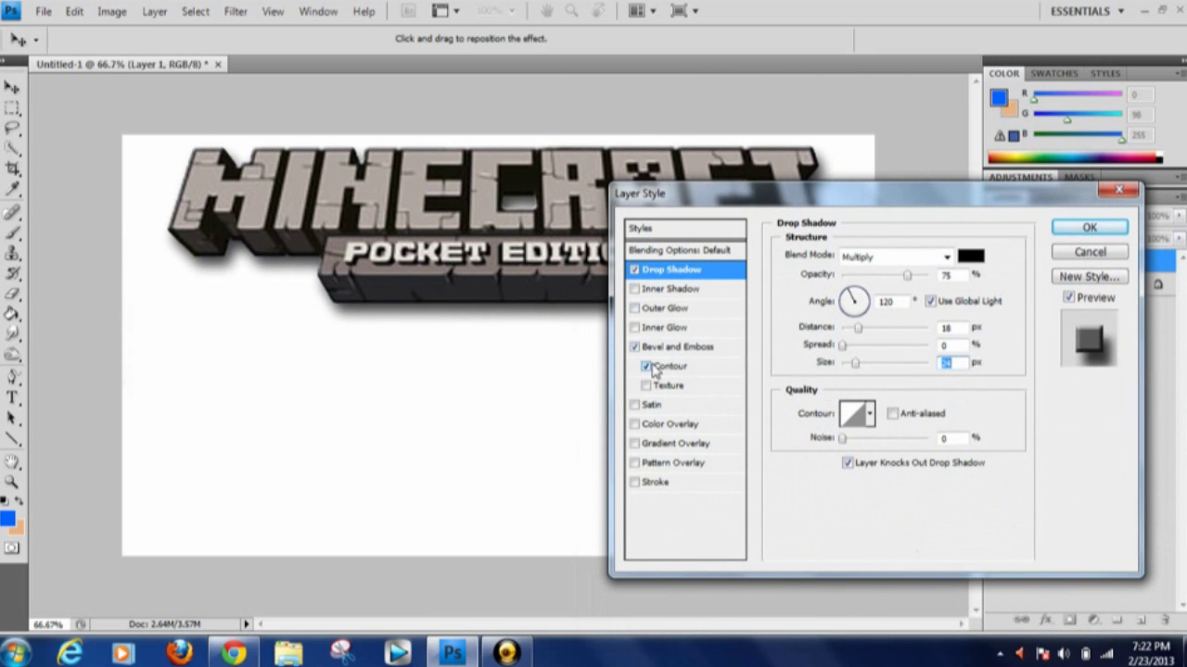
left_click_drag(710, 187, 473, 211)
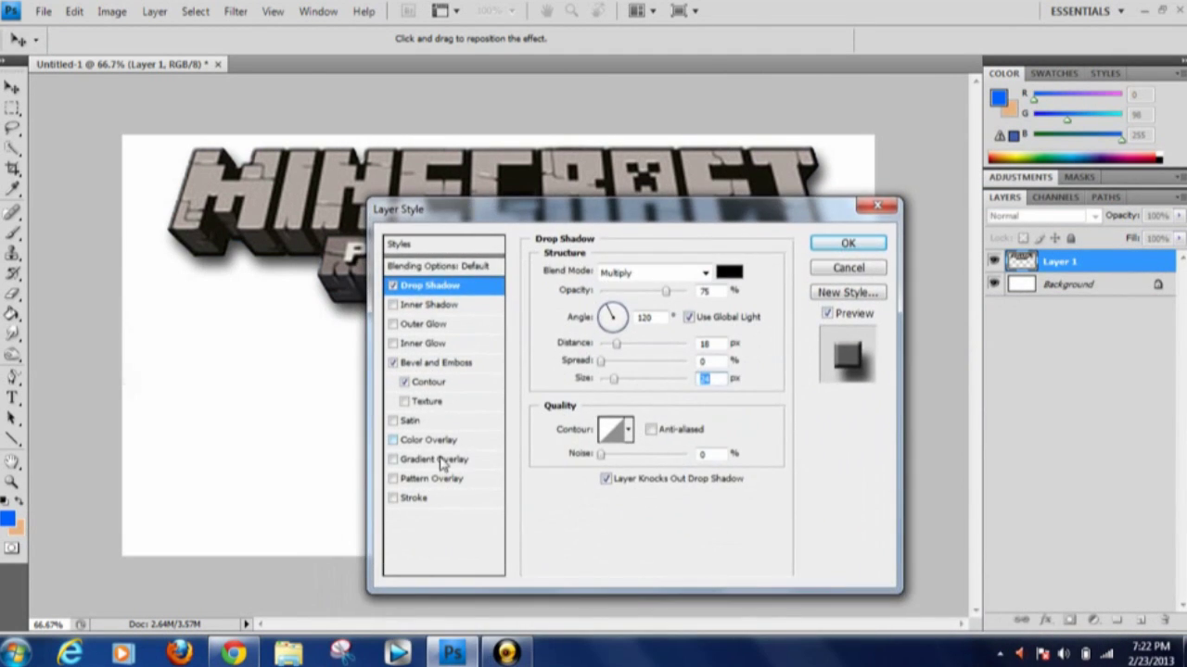
left_click(429, 441)
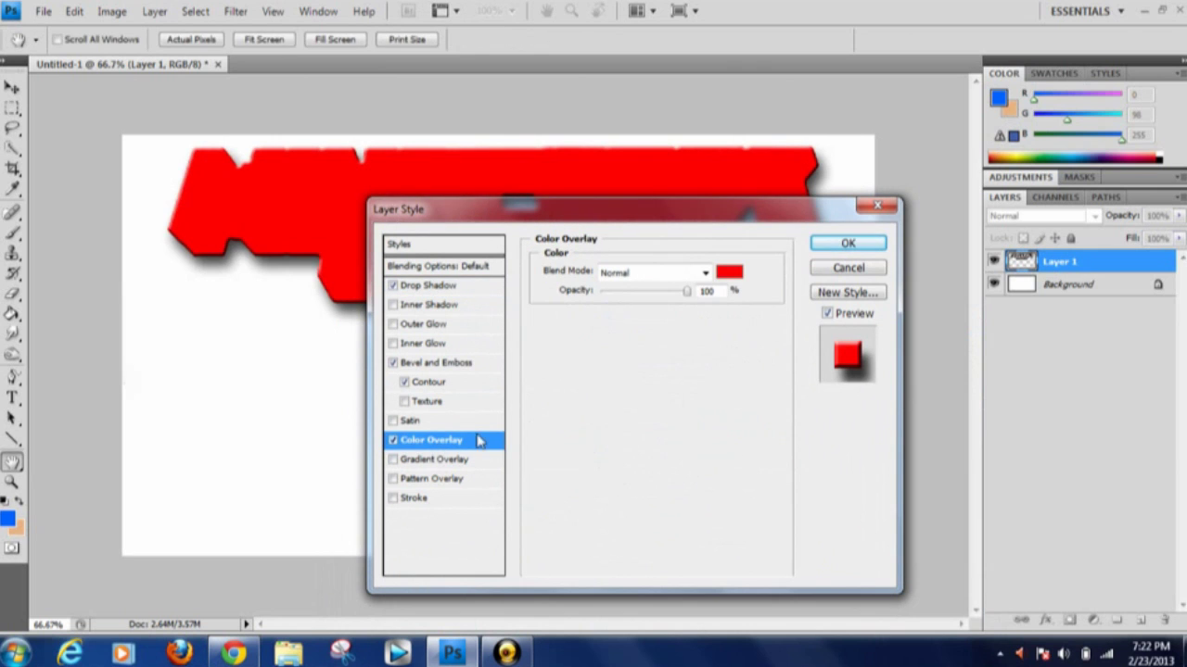
Set the colour overlay to white and adjust its opacity.
left_click(728, 274)
left_click(743, 387)
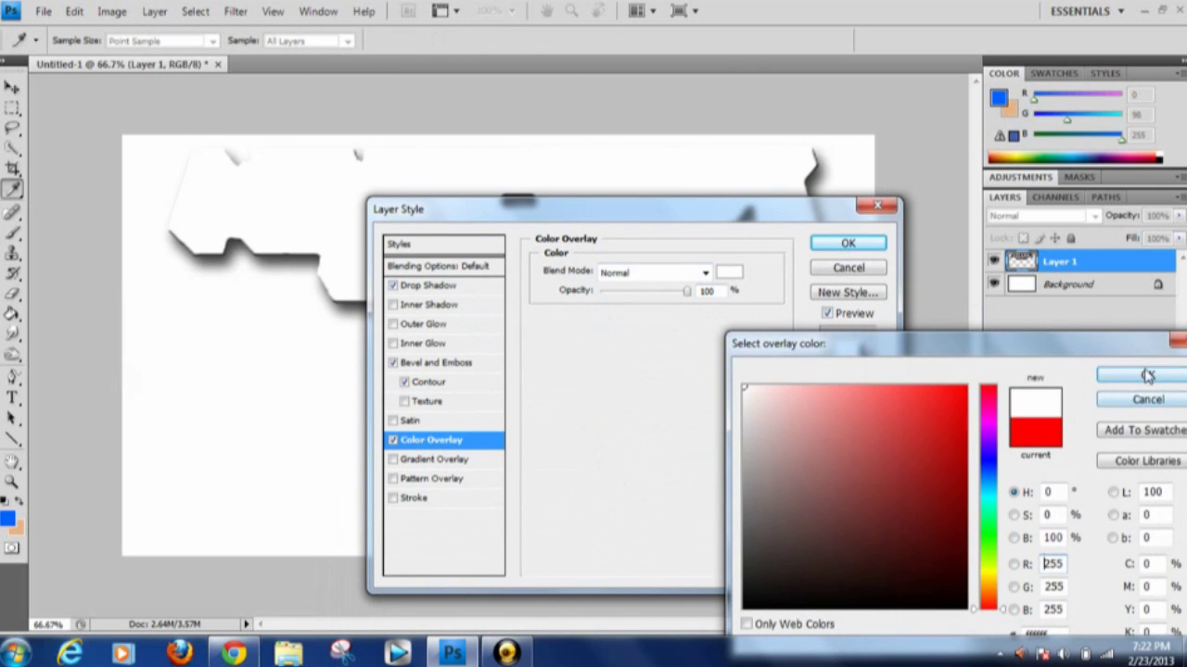
left_click(1148, 374)
left_click_drag(677, 297, 603, 297)
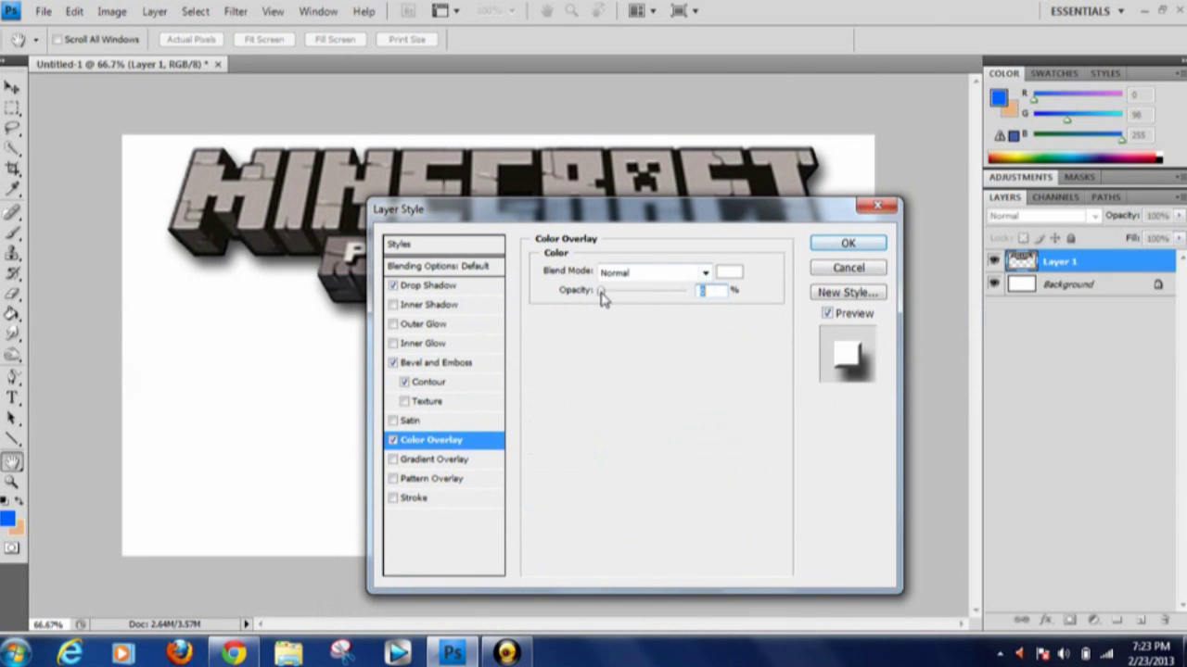
left_click_drag(604, 219, 691, 298)
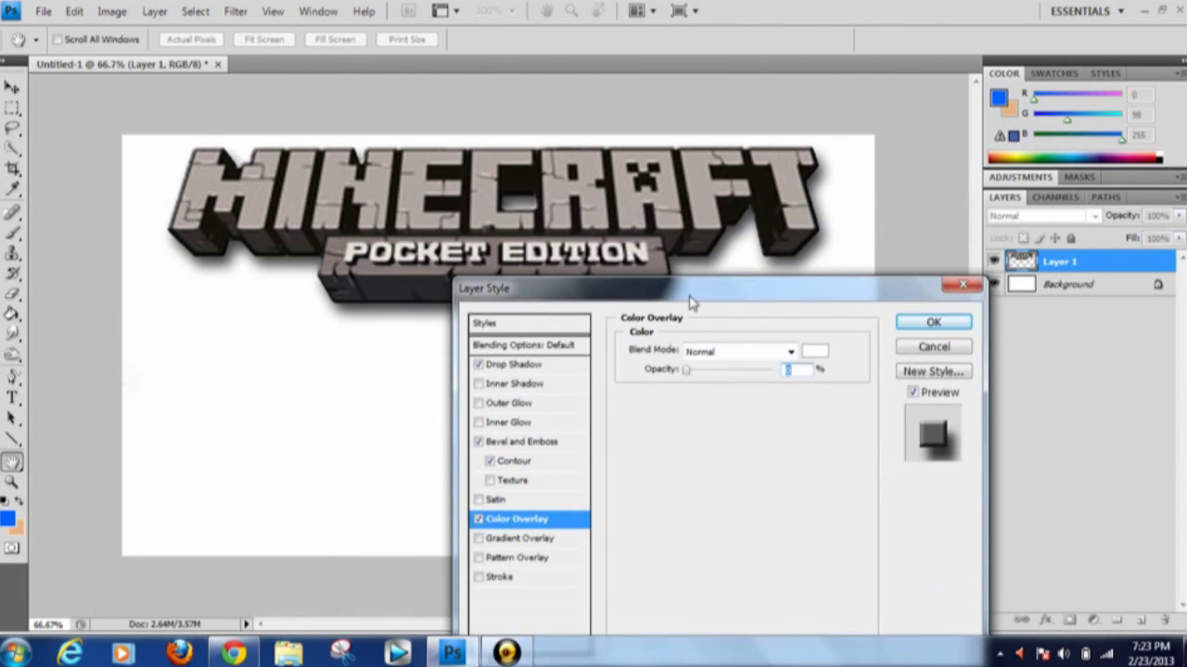
left_click_drag(684, 377, 620, 360)
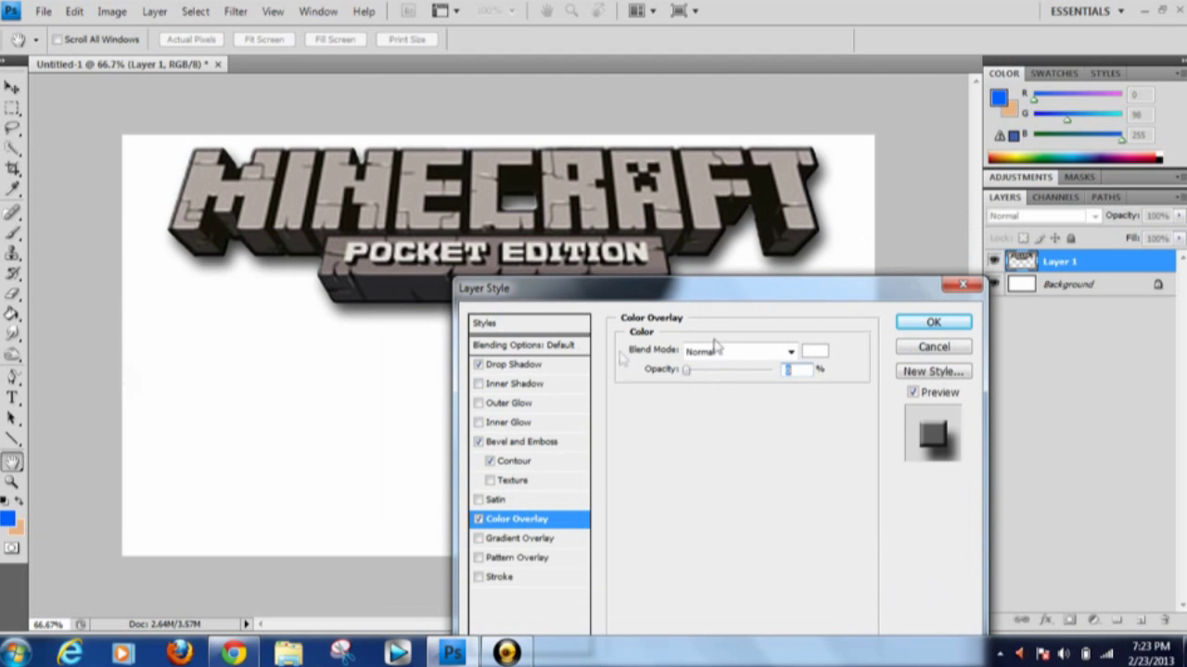
Turn off Color Overlay and enable Texture under Bevel and Emboss.
left_click(478, 520)
left_click(489, 481)
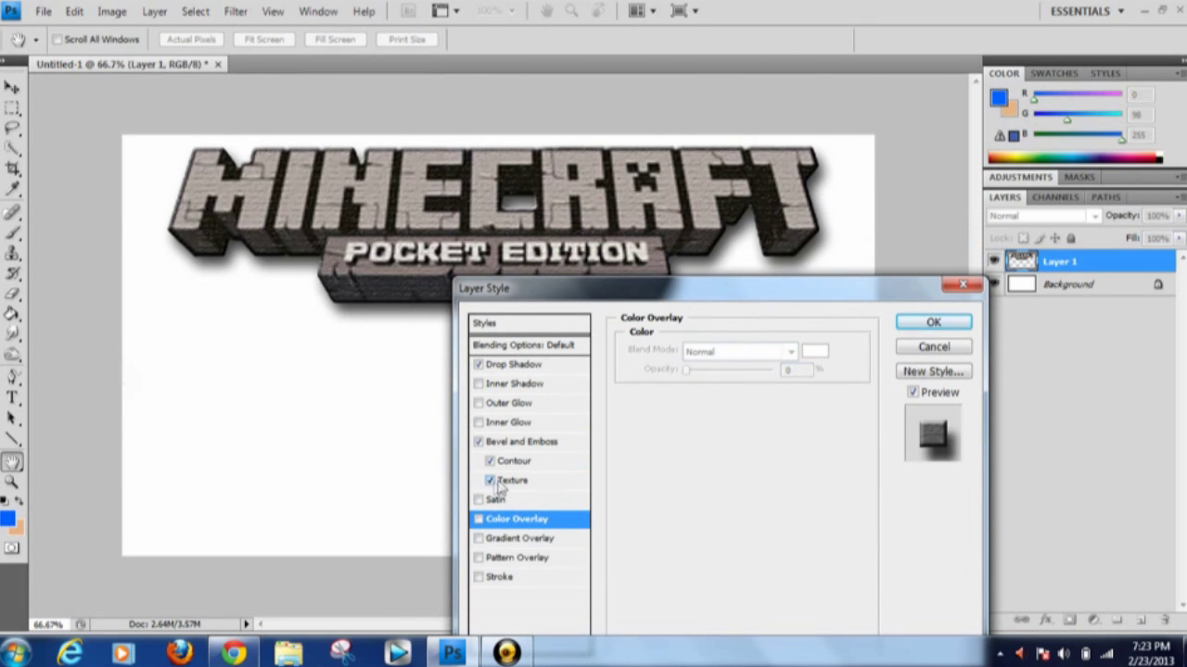
left_click(511, 481)
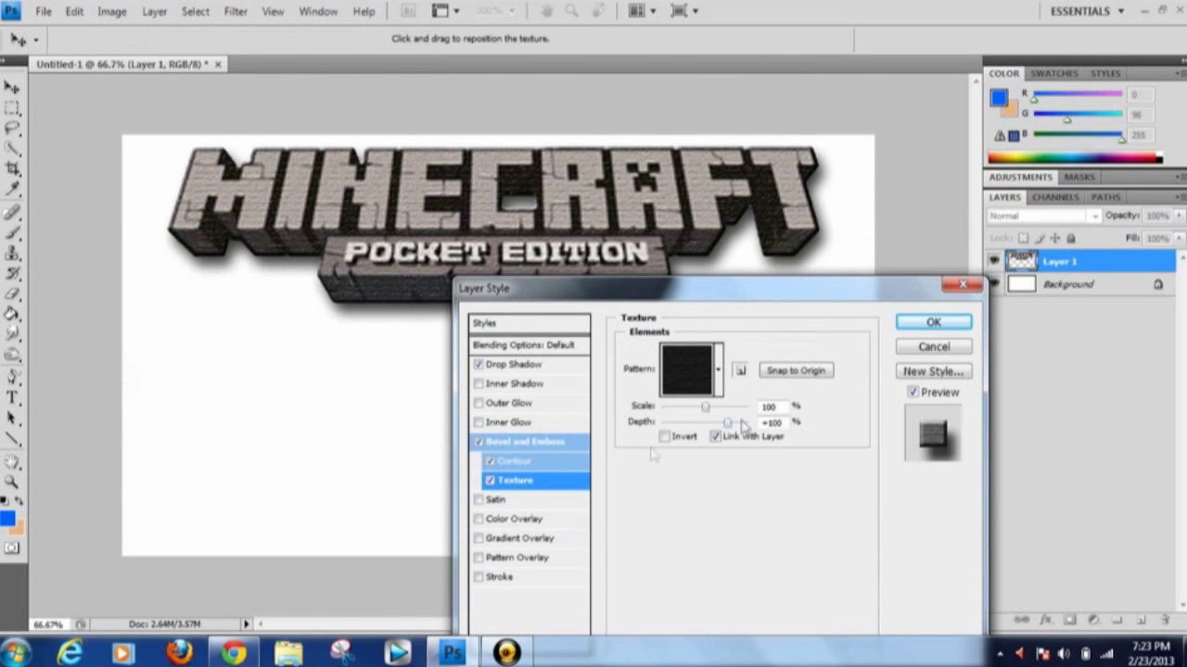
Load Nature Patterns, use the grey rock texture at about 796% scale, and apply the style.
left_click(718, 370)
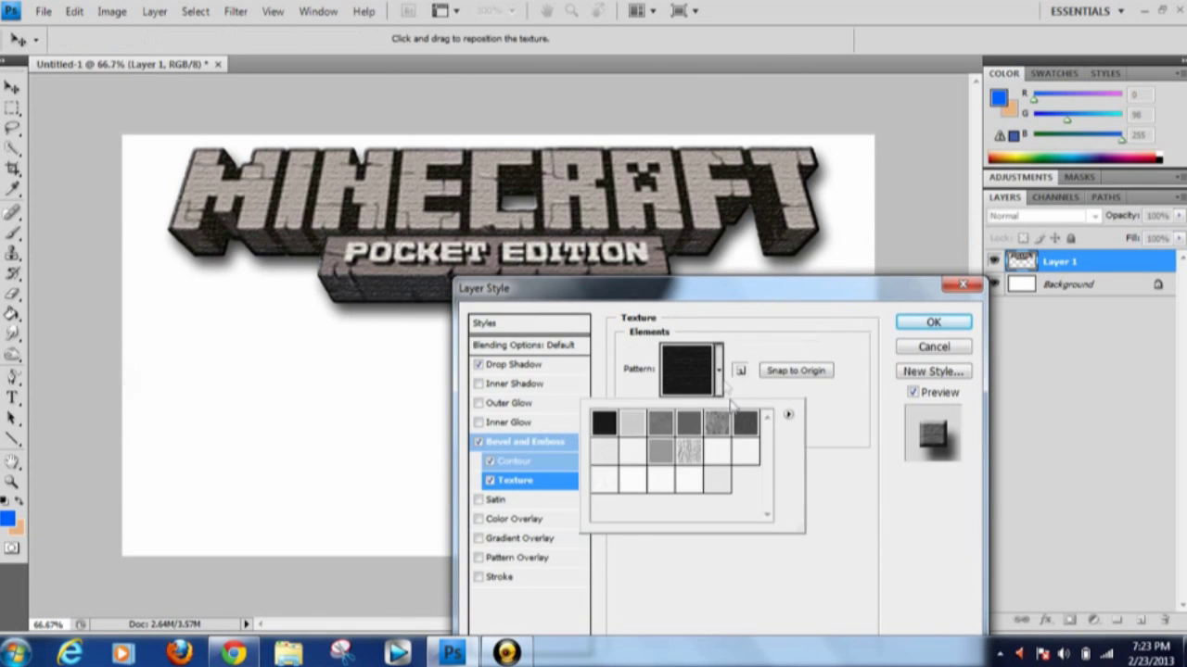
left_click(788, 417)
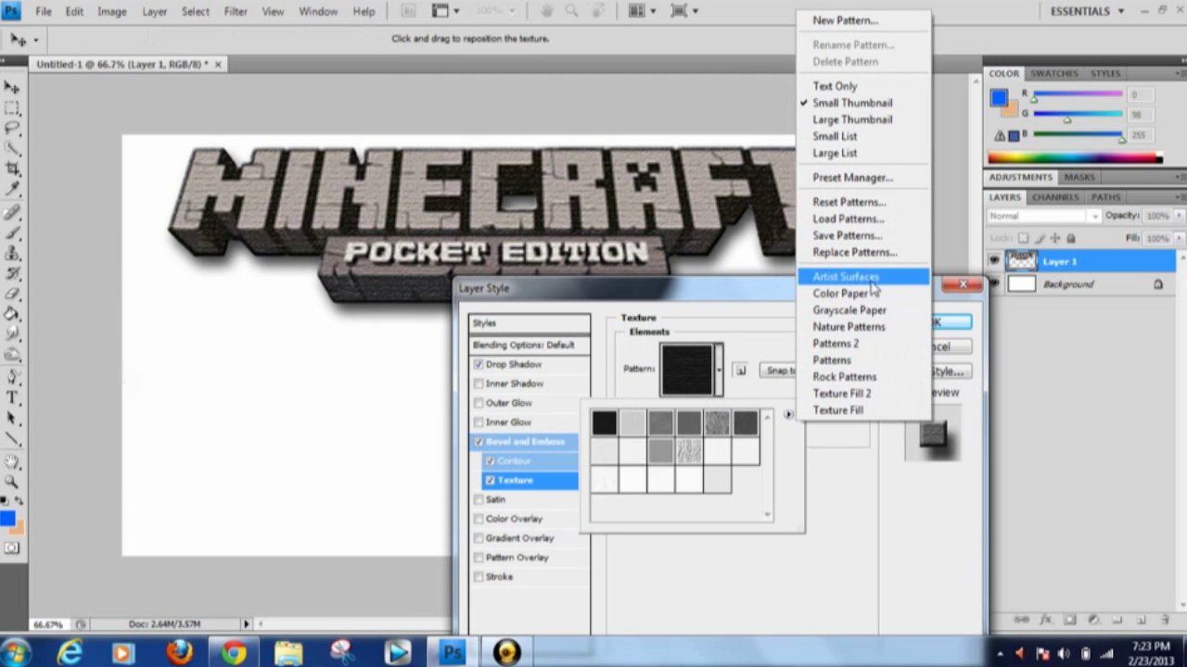
left_click(878, 326)
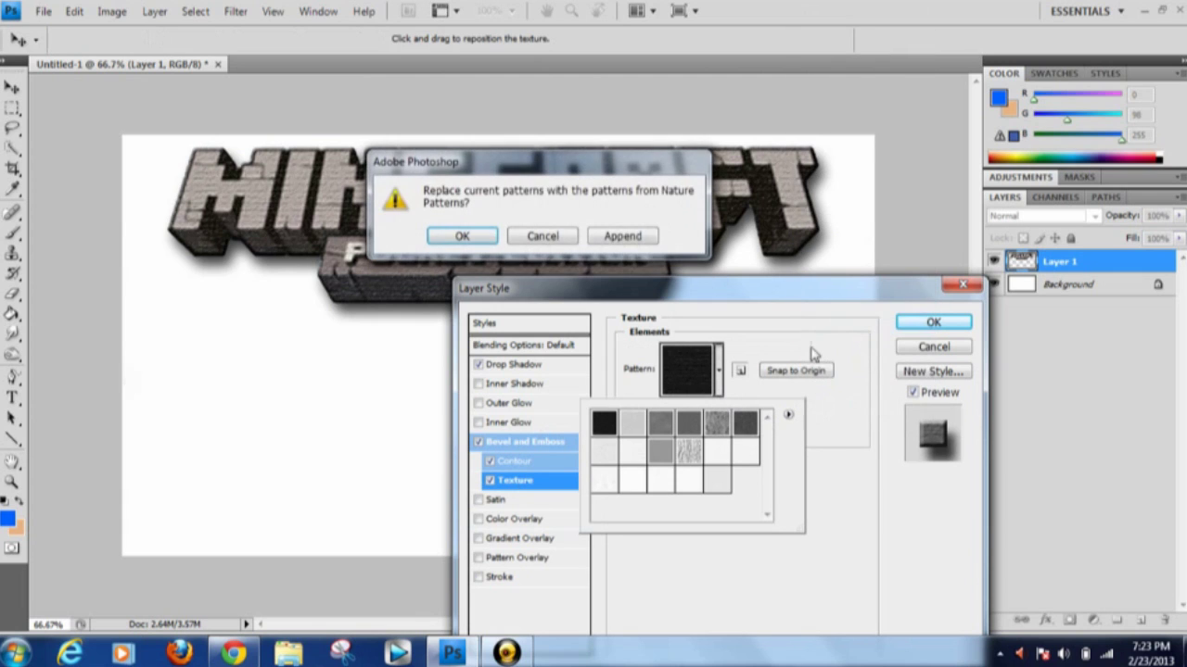
left_click(461, 236)
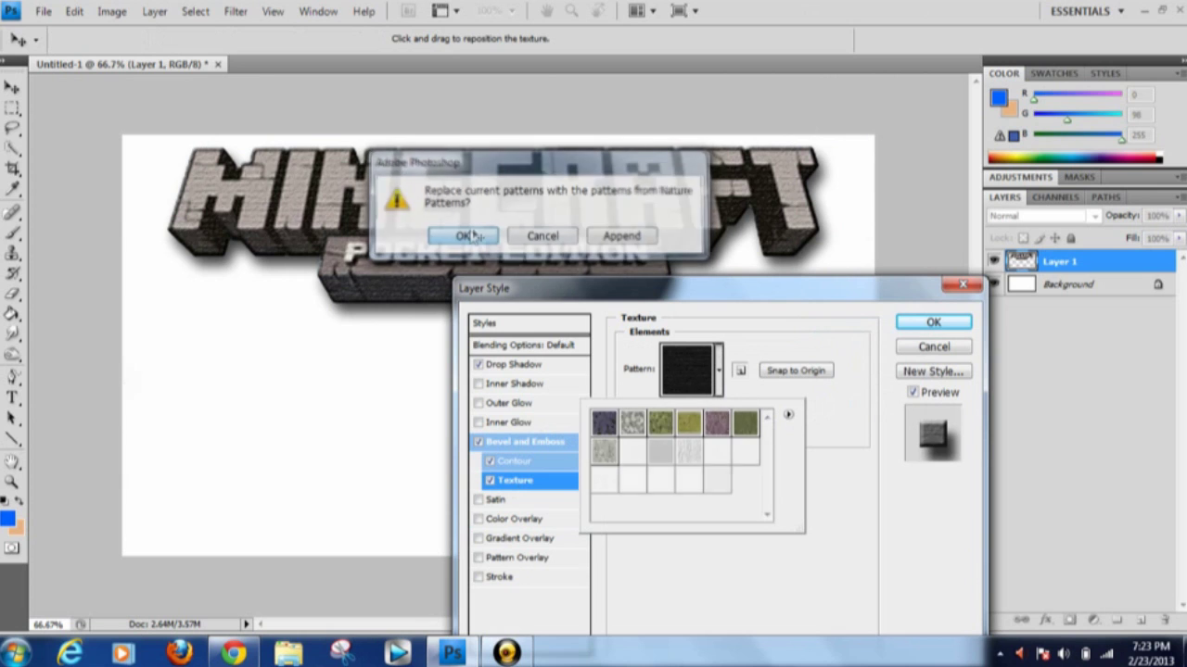
left_click(630, 424)
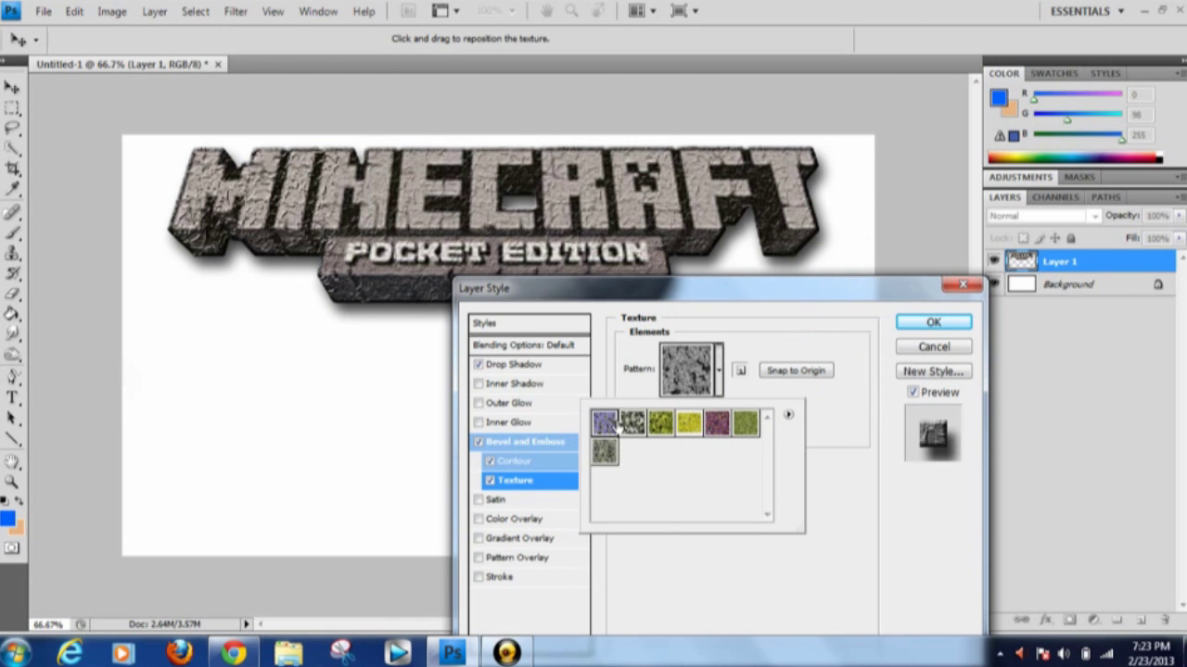
left_click(799, 399)
mouse_move(714, 408)
left_mouse_down()
mouse_move(739, 408)
mouse_move(726, 437)
left_mouse_up()
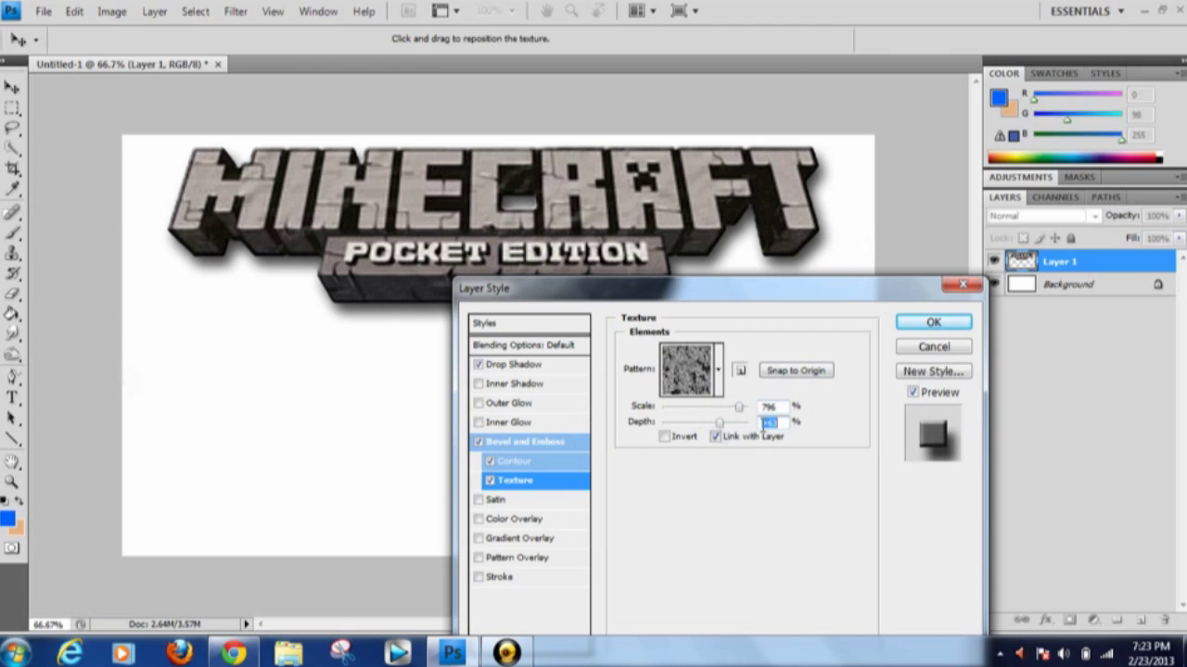
left_click(927, 323)
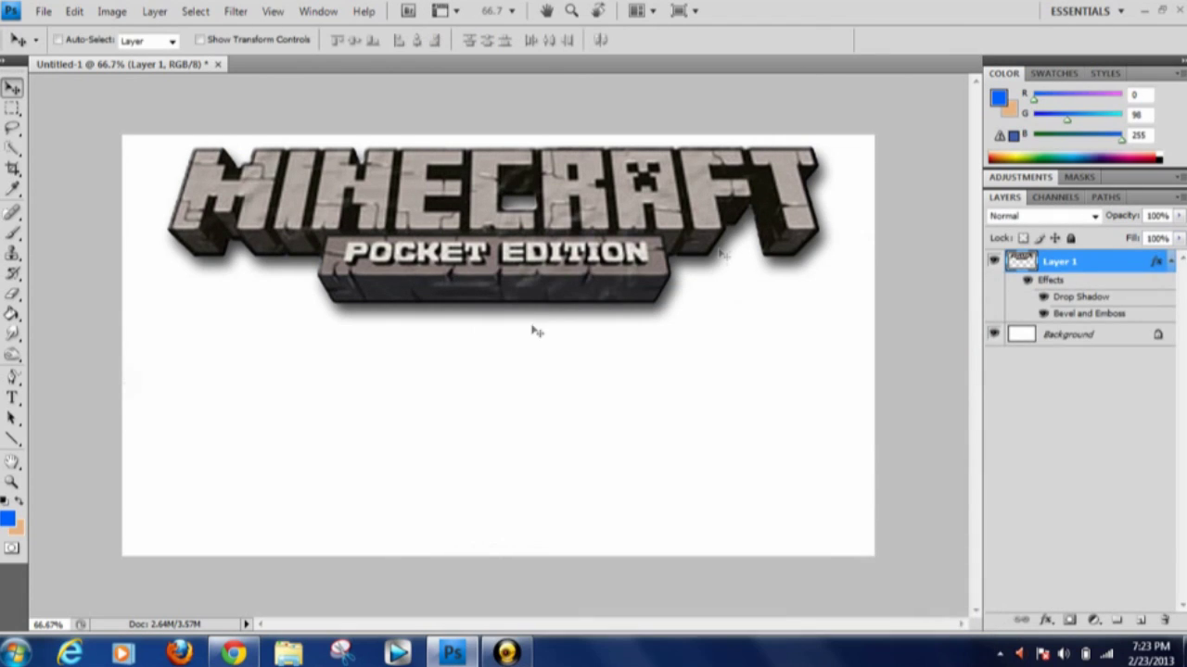